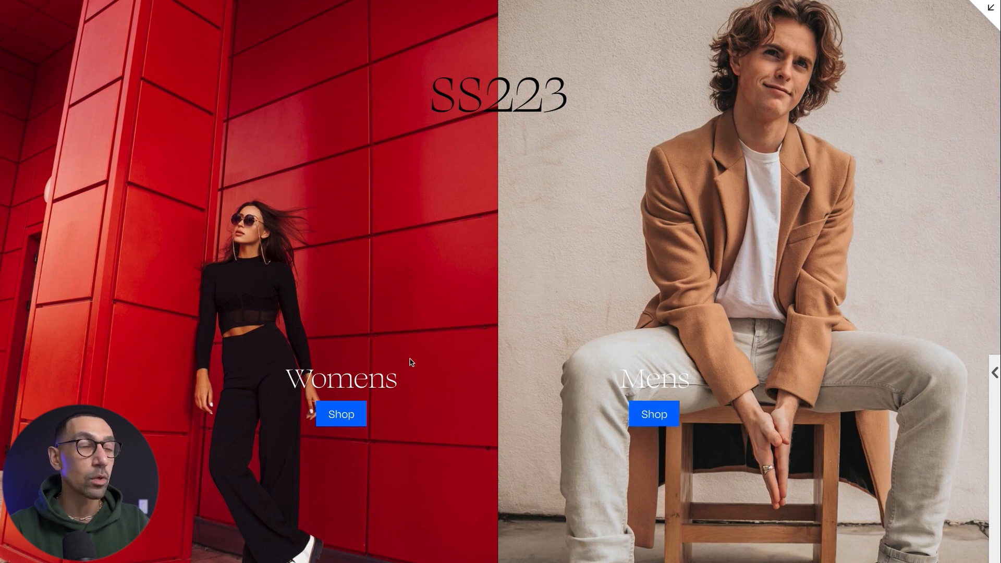
Examine the split SS223 header section with its Womens and Mens images, headings and Shop buttons.
{"action": "scroll", "coordinate": [411, 362], "scroll_direction": "up", "scroll_amount": 1}
{"action": "scroll", "coordinate": [411, 362], "scroll_direction": "down", "scroll_amount": 1}
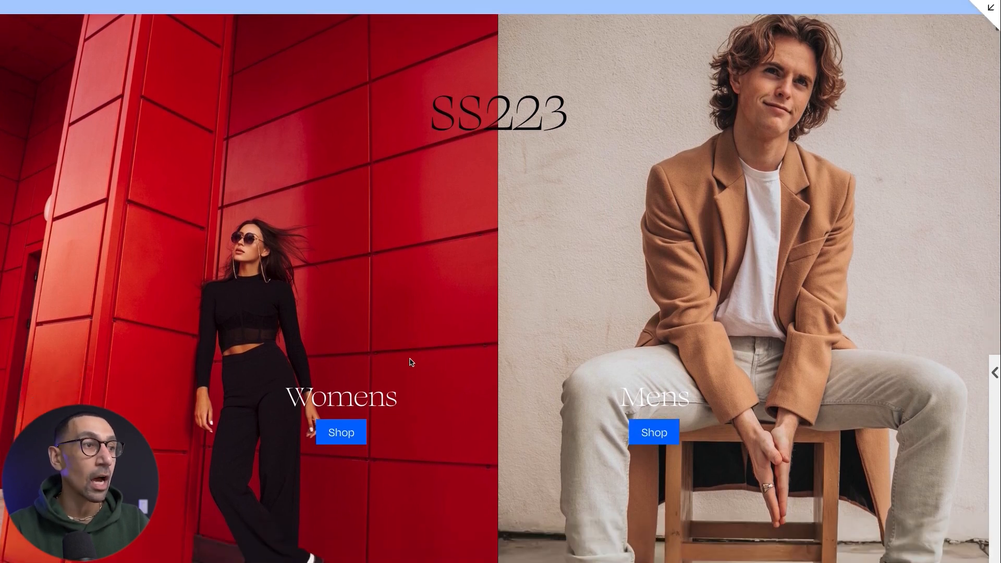
{"action": "scroll", "coordinate": [411, 362], "scroll_direction": "up", "scroll_amount": 1}
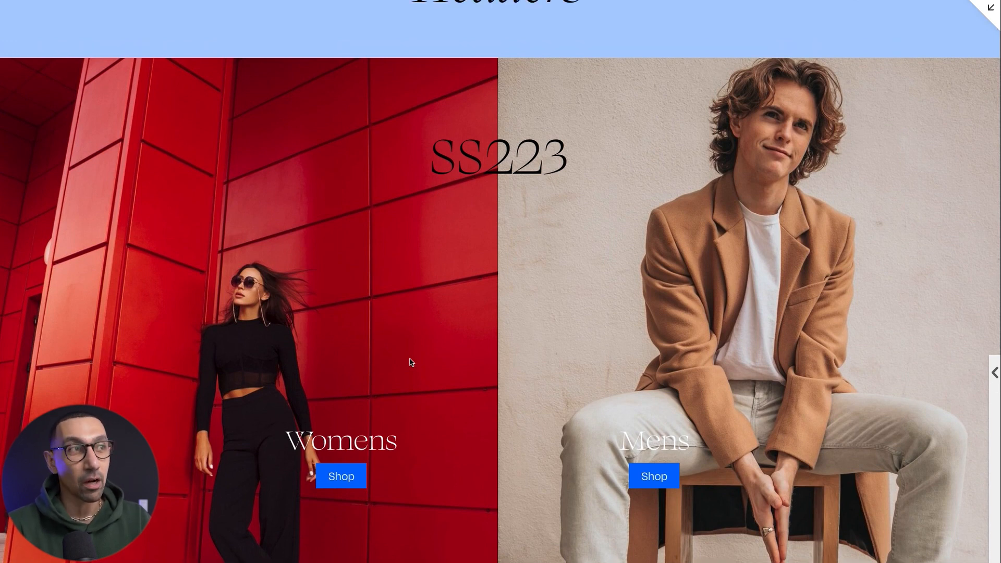
{"action": "double_click", "coordinate": [416, 161]}
{"action": "left_click", "coordinate": [467, 161]}
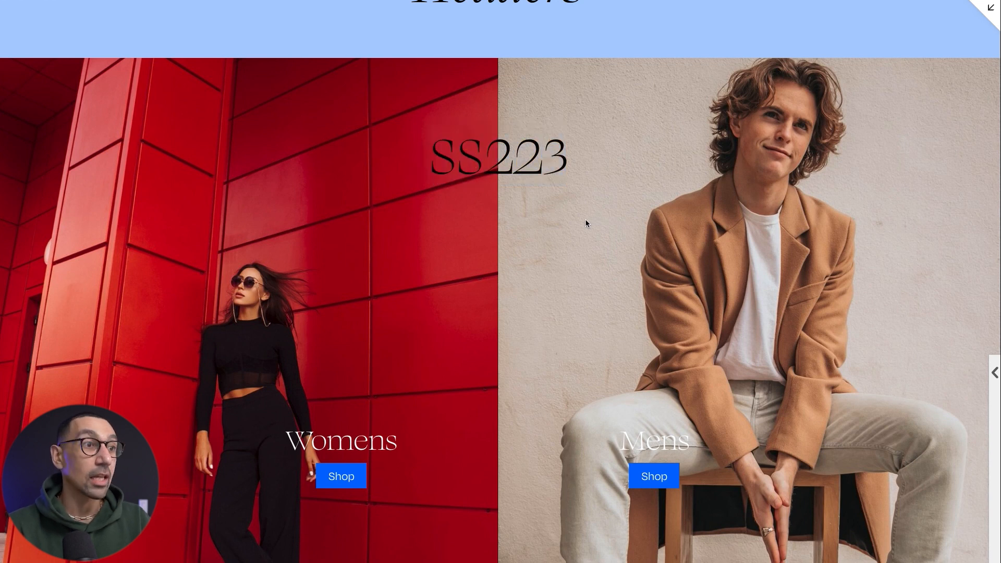
{"action": "scroll", "coordinate": [589, 221], "scroll_direction": "down", "scroll_amount": 1}
{"action": "scroll", "coordinate": [586, 223], "scroll_direction": "up", "scroll_amount": 1}
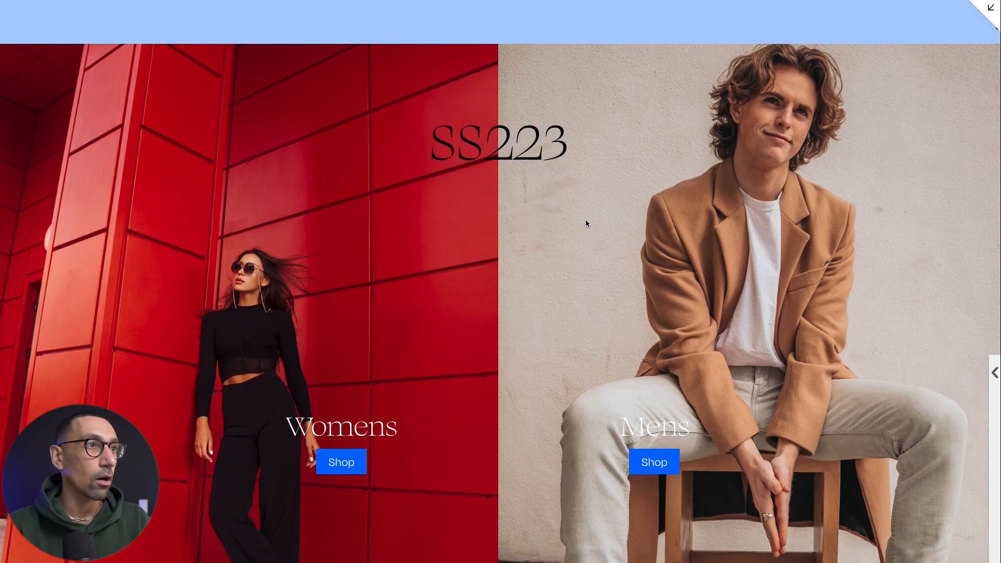
{"action": "scroll", "coordinate": [587, 223], "scroll_direction": "down", "scroll_amount": 1}
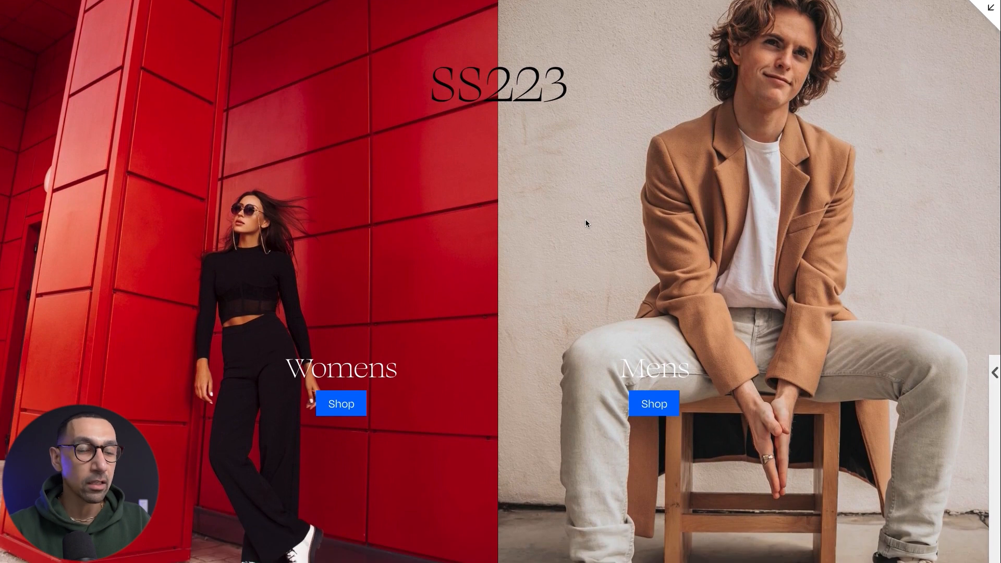
Examine the two full-height "Make it stand out." headers, comparing the centred layout with the lower-left two-button layout.
{"action": "scroll", "coordinate": [587, 223], "scroll_direction": "down", "scroll_amount": 3}
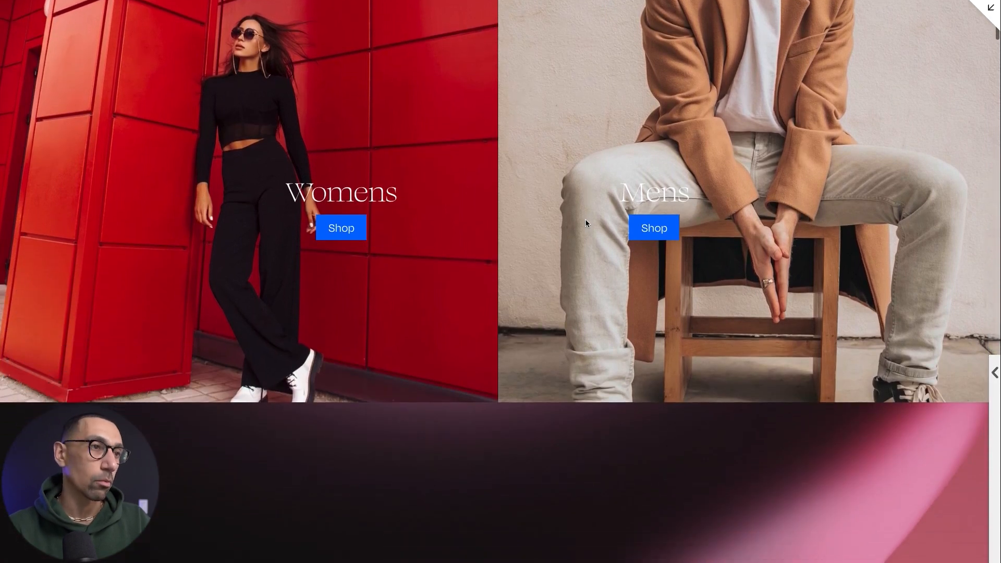
{"action": "scroll", "coordinate": [587, 223], "scroll_direction": "down", "scroll_amount": 6}
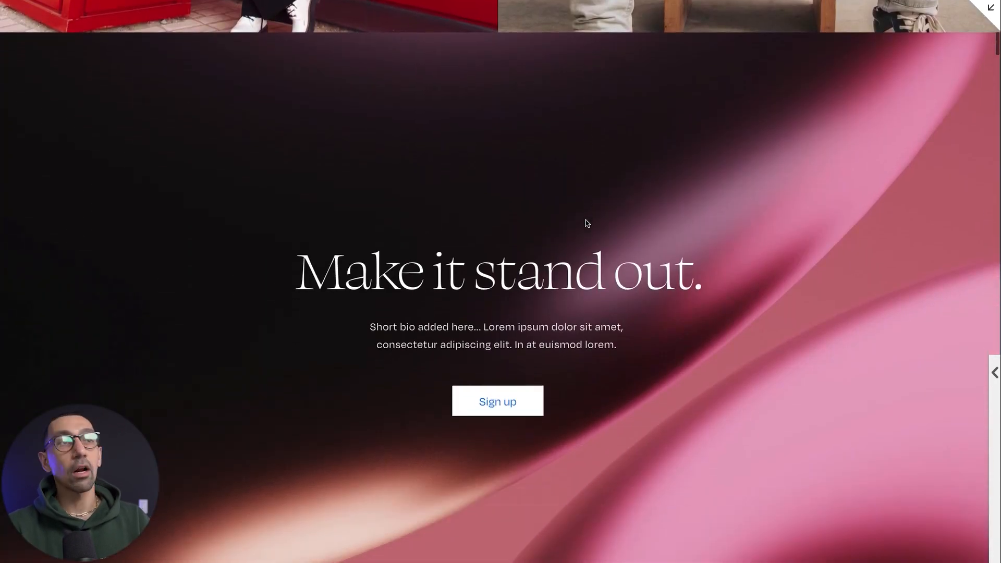
{"action": "scroll", "coordinate": [587, 223], "scroll_direction": "down", "scroll_amount": 1}
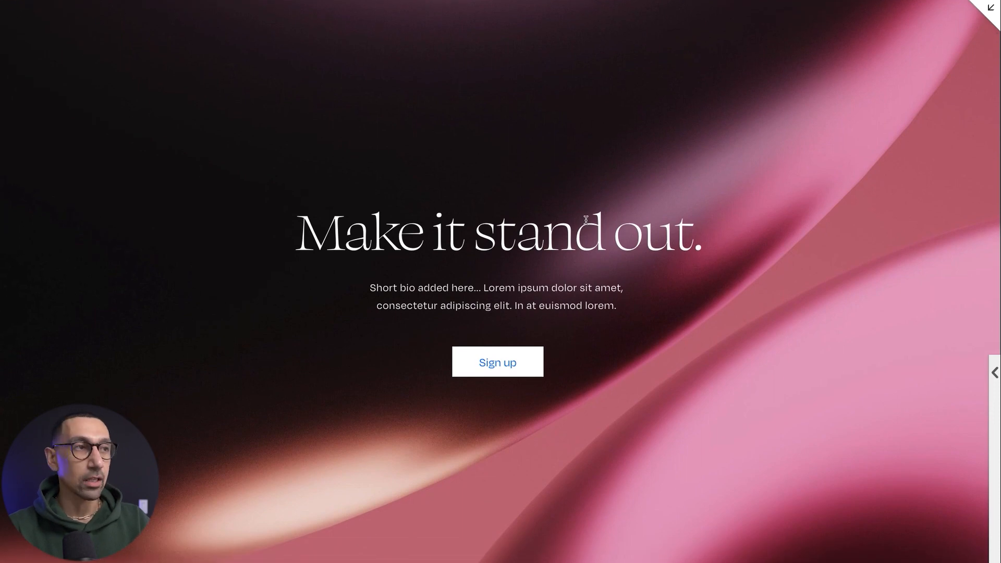
{"action": "left_click_drag", "start_coordinate": [308, 234], "coordinate": [641, 232]}
{"action": "left_click_drag", "start_coordinate": [463, 283], "coordinate": [588, 327]}
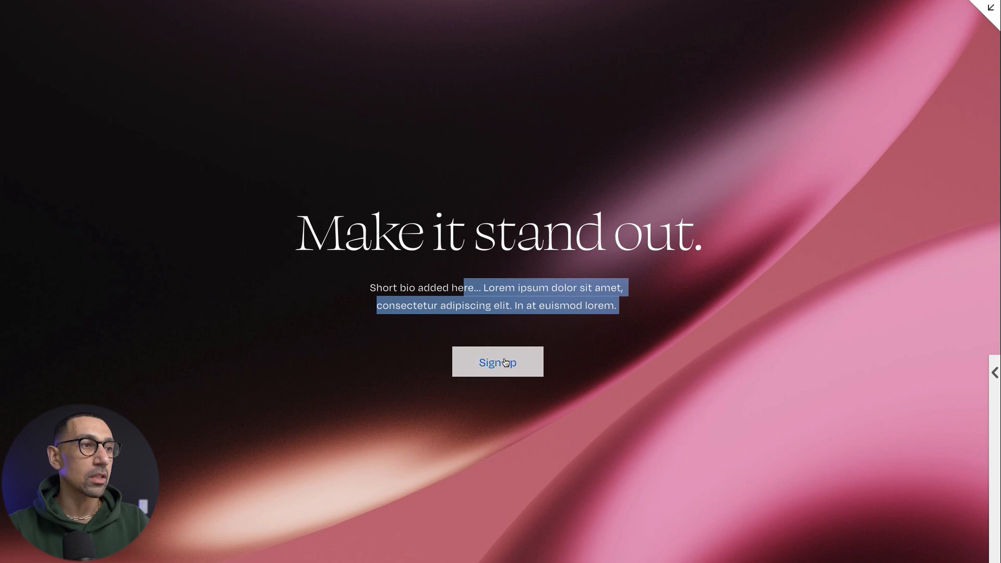
{"action": "left_click", "coordinate": [603, 364]}
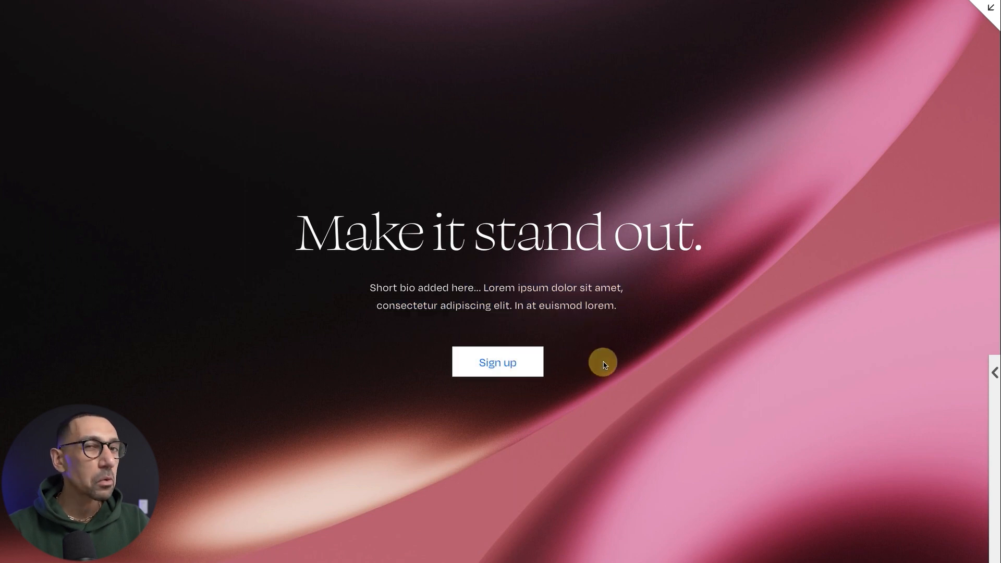
{"action": "scroll", "coordinate": [605, 366], "scroll_direction": "down", "scroll_amount": 10}
{"action": "scroll", "coordinate": [605, 368], "scroll_direction": "down", "scroll_amount": 4}
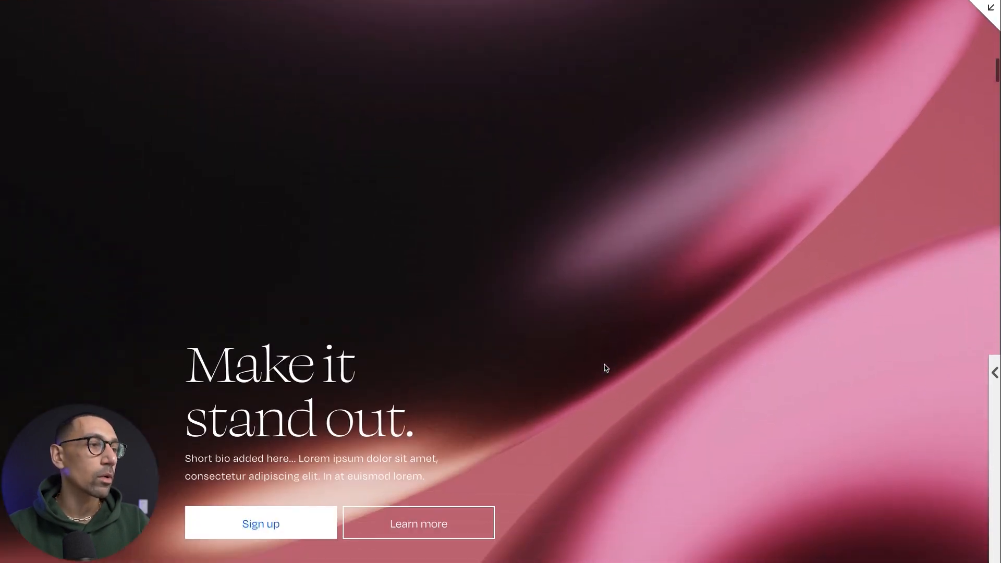
{"action": "scroll", "coordinate": [605, 368], "scroll_direction": "up", "scroll_amount": 1}
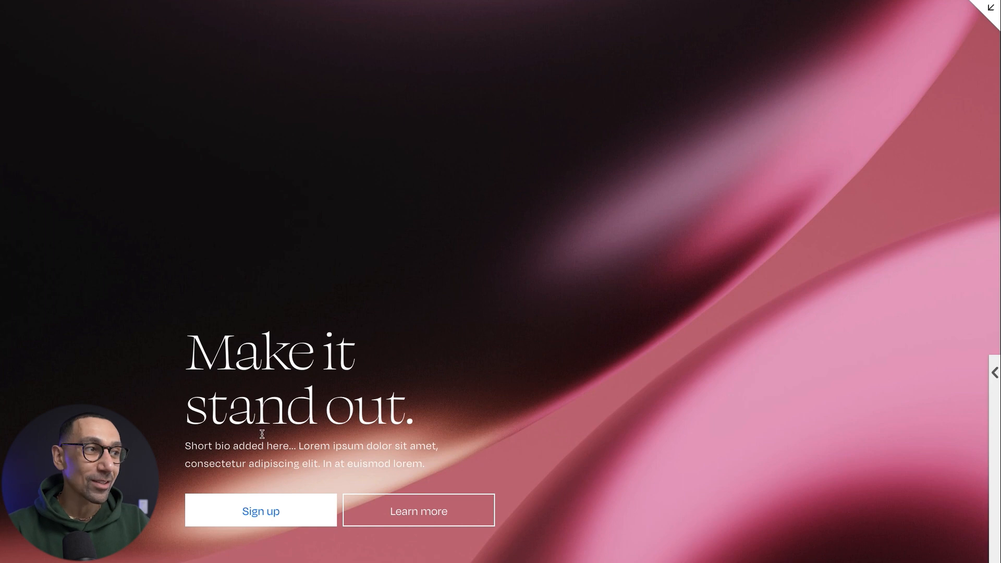
Review the "Introduce your brand" header variations, including their headings, shaped images, sign-up buttons and customer blurb.
{"action": "scroll", "coordinate": [412, 451], "scroll_direction": "down", "scroll_amount": 8}
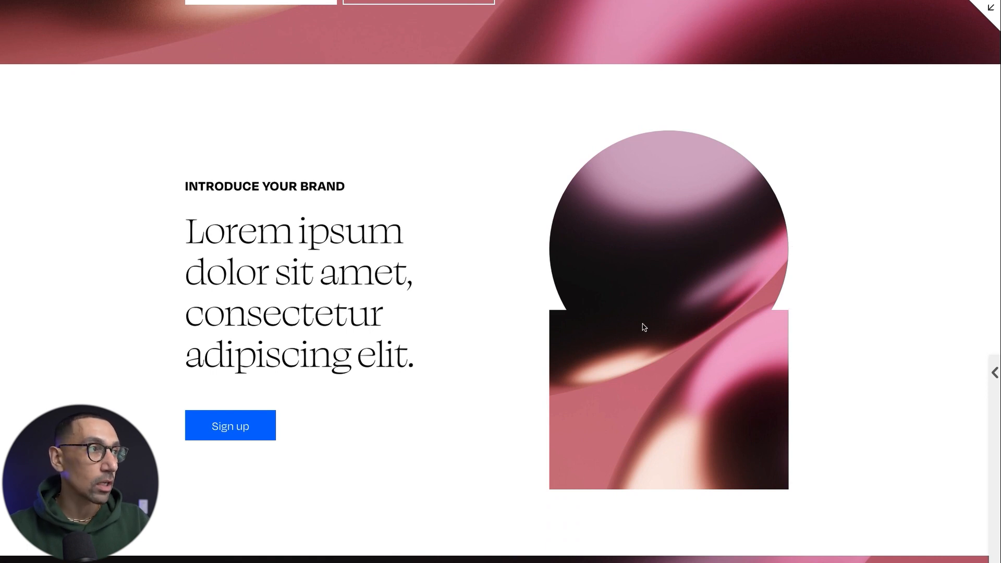
{"action": "left_click_drag", "start_coordinate": [219, 186], "coordinate": [365, 186]}
{"action": "left_click_drag", "start_coordinate": [257, 232], "coordinate": [371, 340]}
{"action": "scroll", "coordinate": [433, 422], "scroll_direction": "down", "scroll_amount": 7}
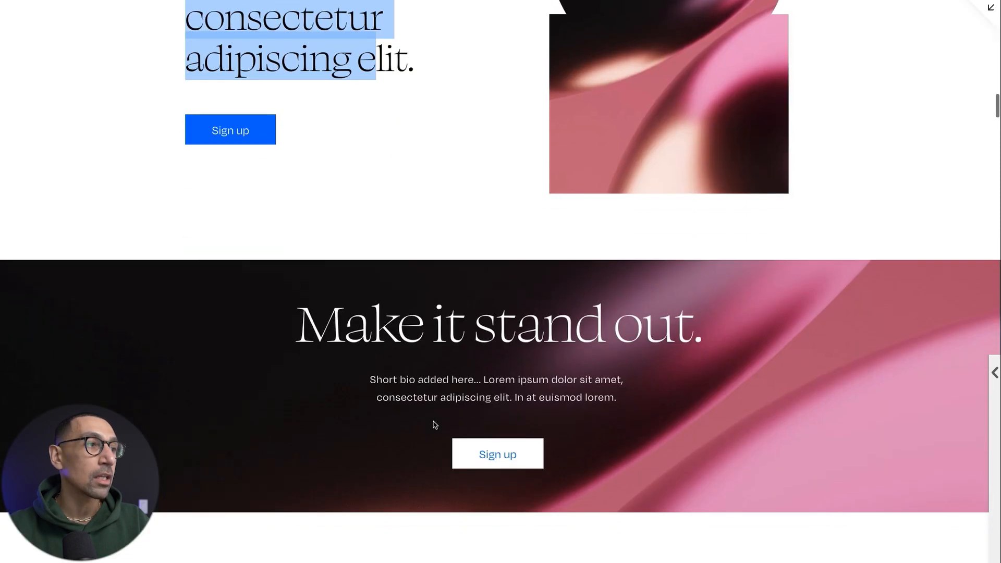
{"action": "scroll", "coordinate": [433, 422], "scroll_direction": "down", "scroll_amount": 6}
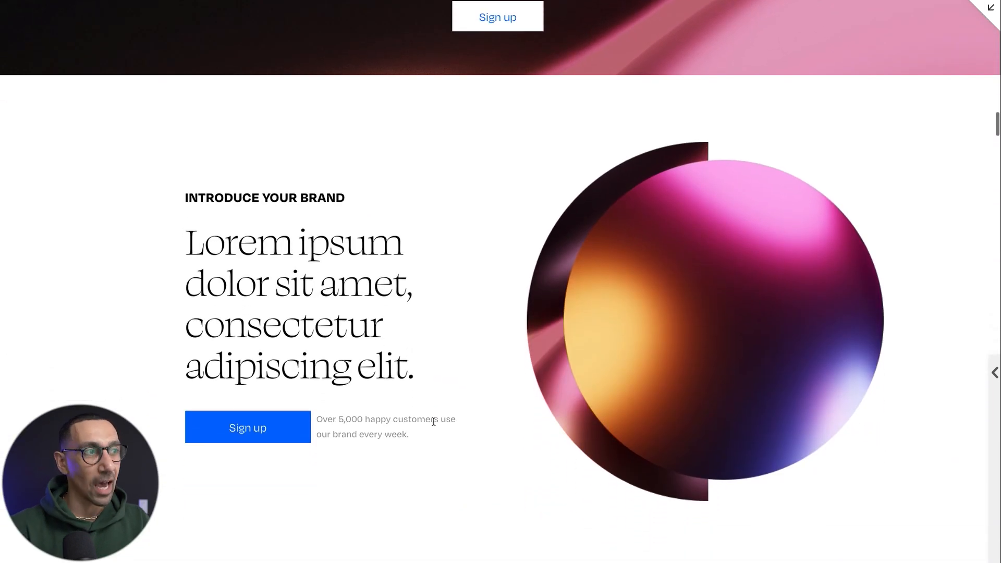
{"action": "left_click_drag", "start_coordinate": [412, 438], "coordinate": [318, 418]}
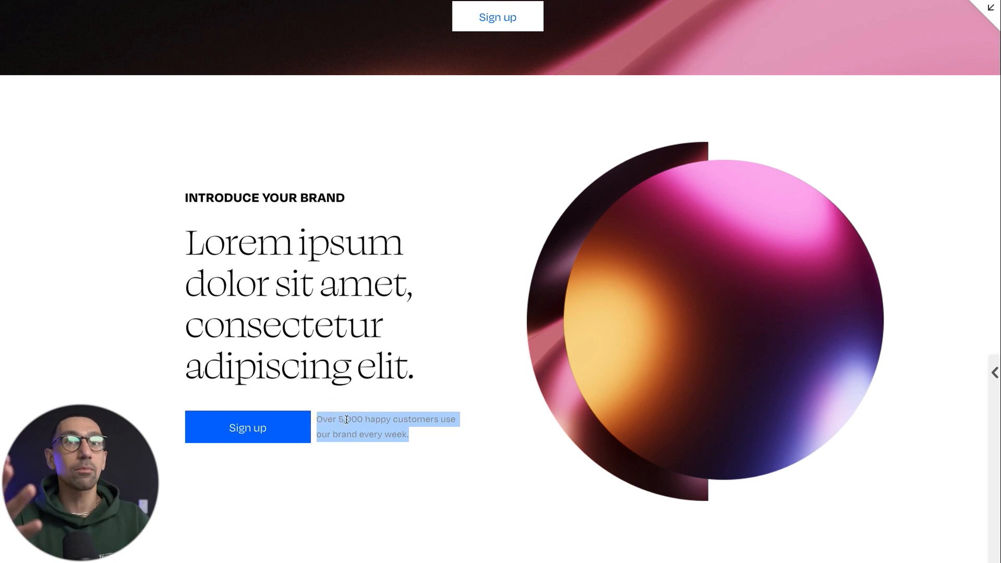
{"action": "left_click", "coordinate": [339, 356]}
{"action": "scroll", "coordinate": [388, 343], "scroll_direction": "down", "scroll_amount": 5}
{"action": "scroll", "coordinate": [388, 342], "scroll_direction": "down", "scroll_amount": 10}
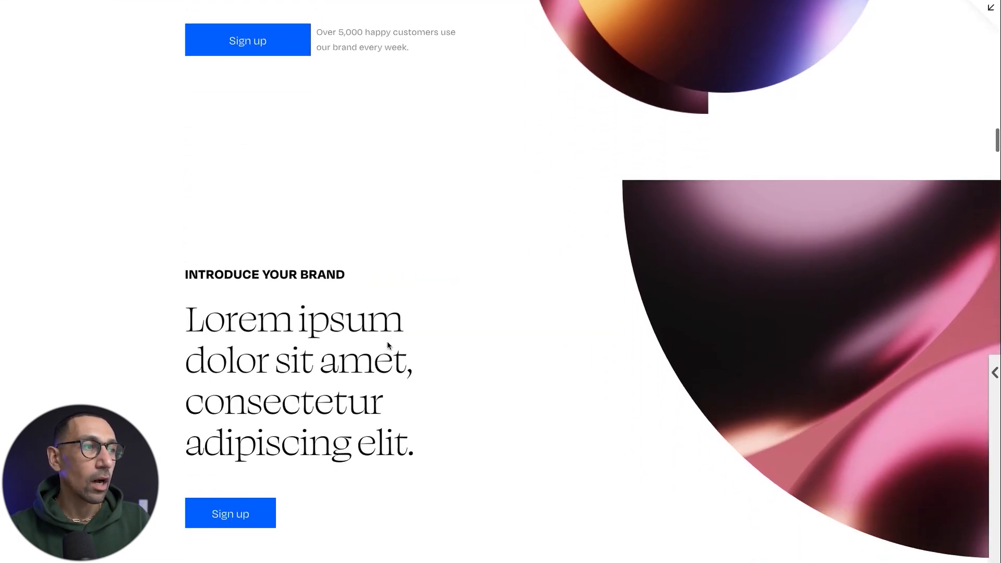
Examine the blue "Winning The Game" section's heading, value list, central image and lower text blocks.
{"action": "scroll", "coordinate": [388, 345], "scroll_direction": "down", "scroll_amount": 2}
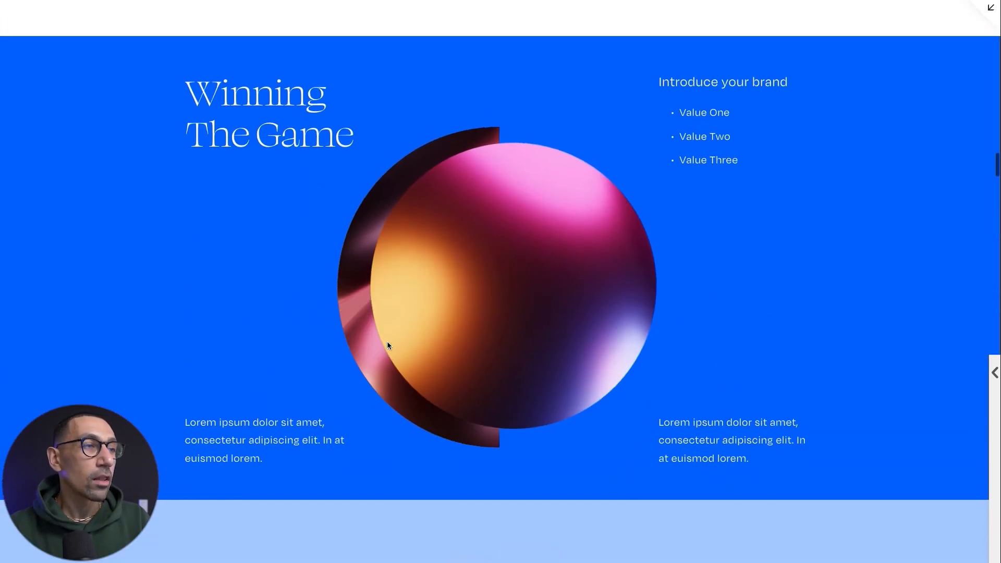
{"action": "scroll", "coordinate": [388, 346], "scroll_direction": "up", "scroll_amount": 1}
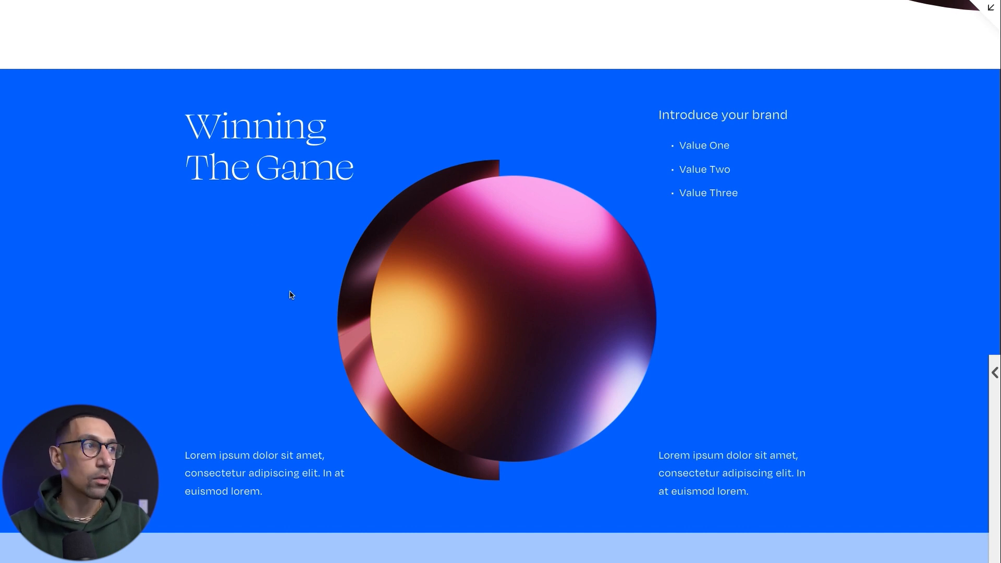
{"action": "left_click_drag", "start_coordinate": [230, 128], "coordinate": [267, 158]}
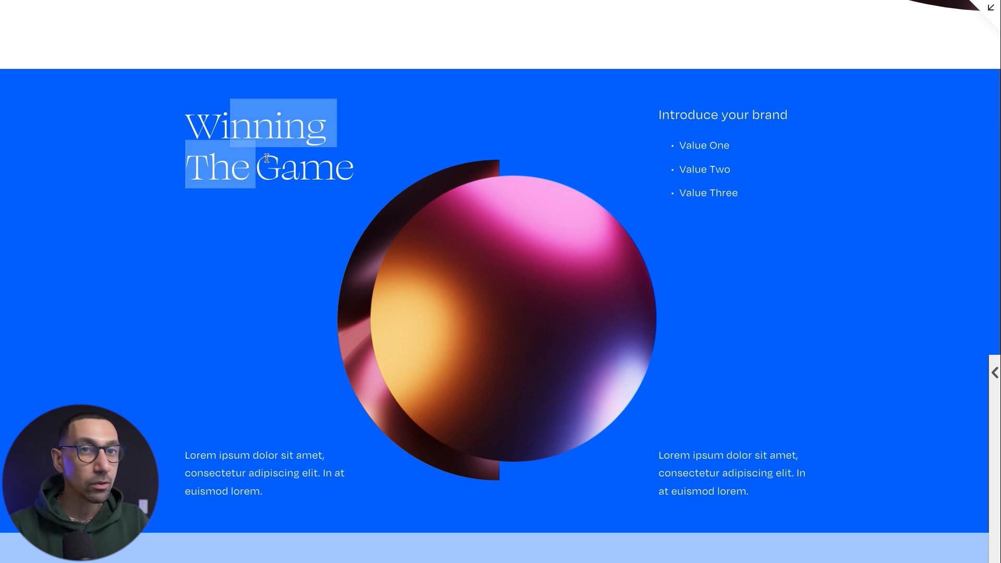
{"action": "left_click_drag", "start_coordinate": [203, 471], "coordinate": [284, 505]}
{"action": "left_click_drag", "start_coordinate": [689, 115], "coordinate": [712, 194]}
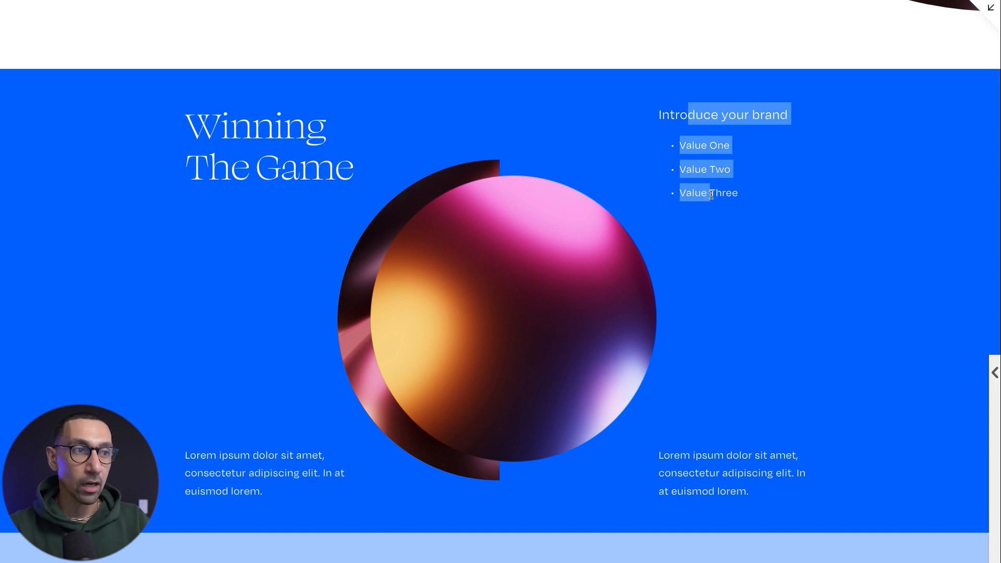
{"action": "left_click_drag", "start_coordinate": [695, 453], "coordinate": [751, 484]}
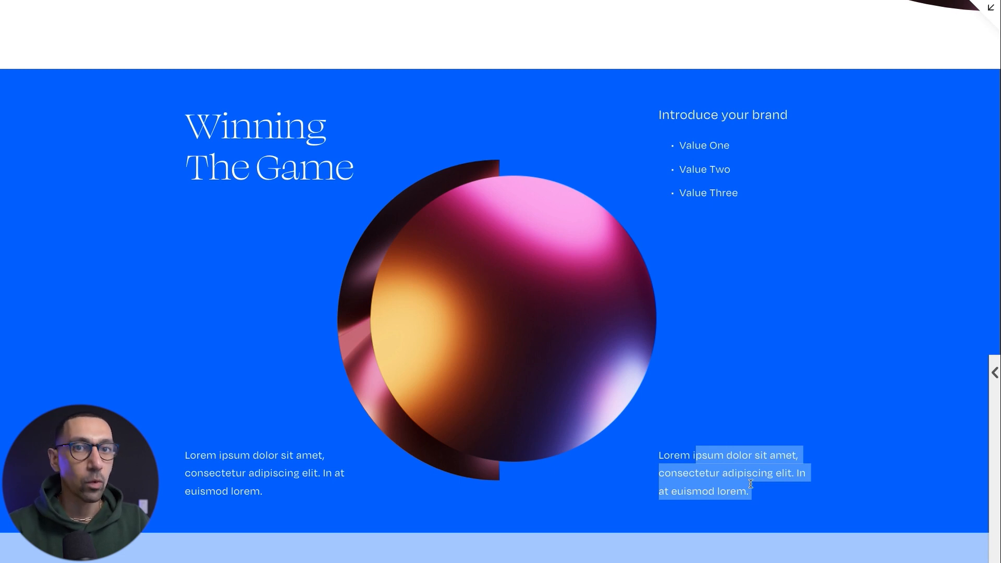
Look through the sections after the About title, including the Spotlight video block and the four-column Headline layout.
{"action": "scroll", "coordinate": [533, 501], "scroll_direction": "down", "scroll_amount": 6}
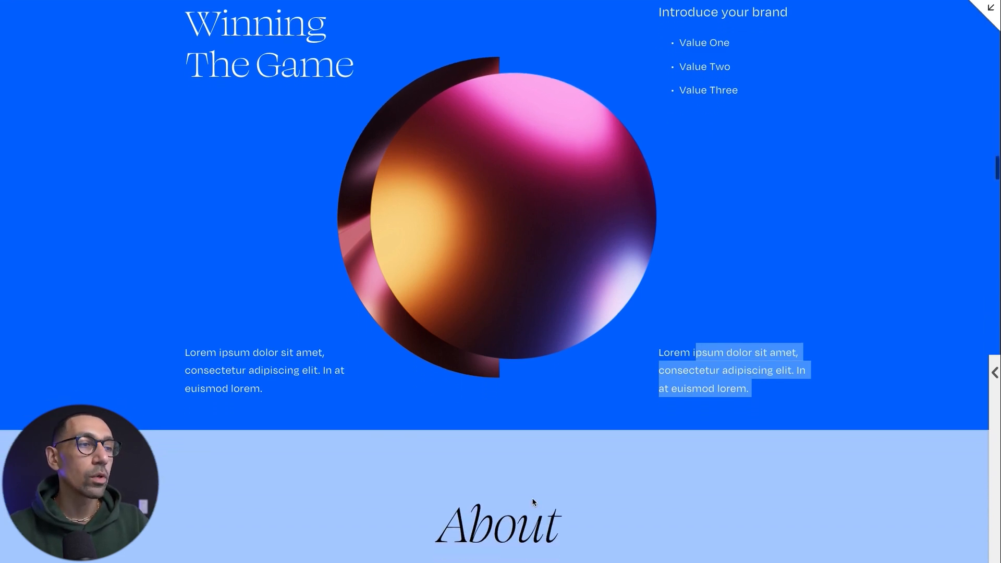
{"action": "scroll", "coordinate": [533, 499], "scroll_direction": "down", "scroll_amount": 10}
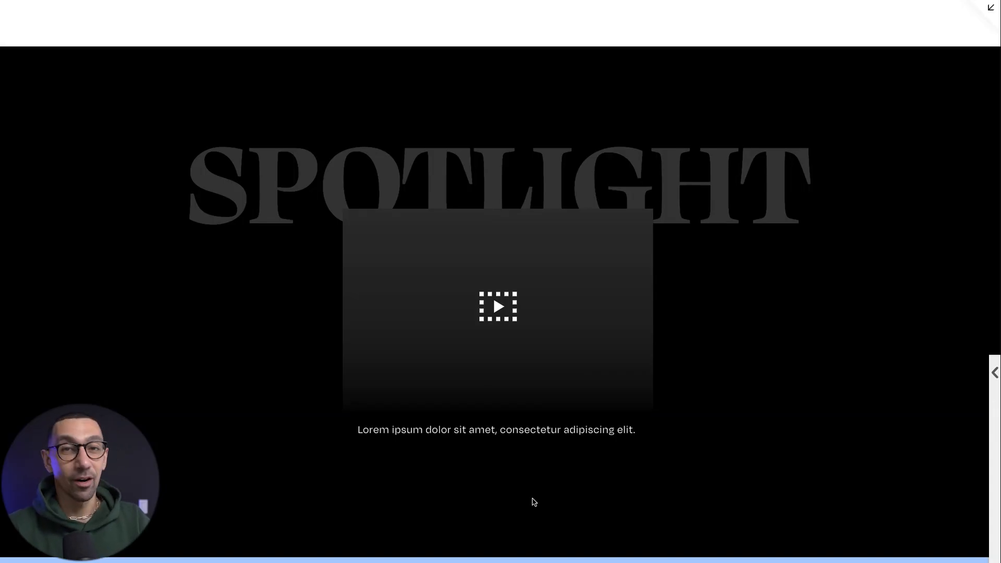
{"action": "left_click_drag", "start_coordinate": [229, 178], "coordinate": [774, 193]}
{"action": "left_click", "coordinate": [774, 192]}
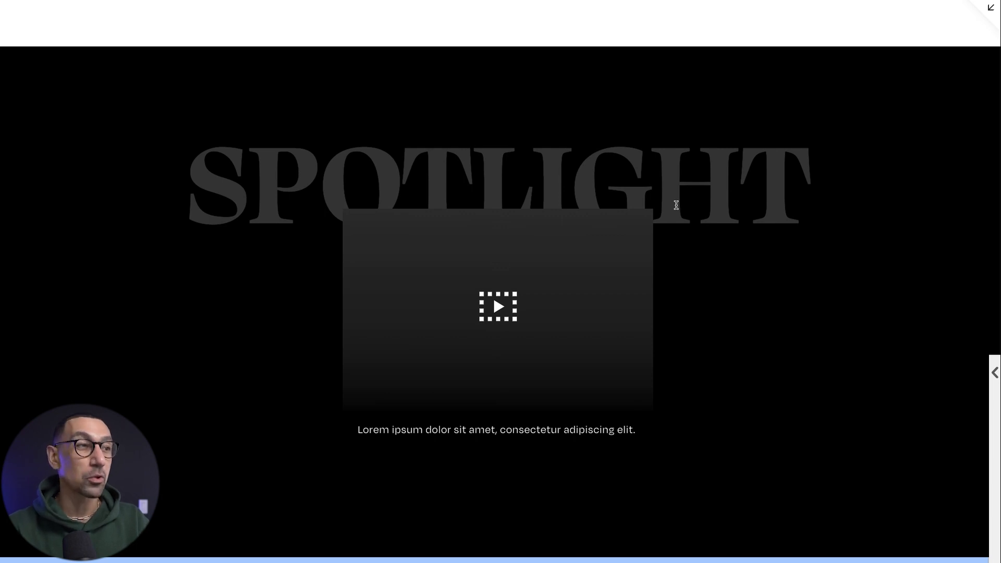
{"action": "scroll", "coordinate": [696, 272], "scroll_direction": "down", "scroll_amount": 1}
{"action": "scroll", "coordinate": [696, 273], "scroll_direction": "down", "scroll_amount": 8}
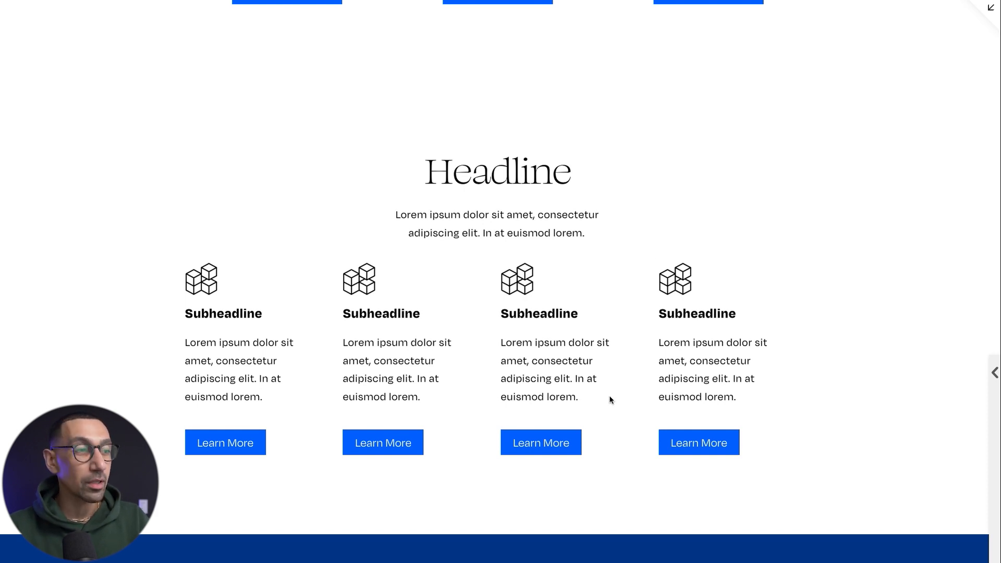
{"action": "scroll", "coordinate": [610, 400], "scroll_direction": "down", "scroll_amount": 1}
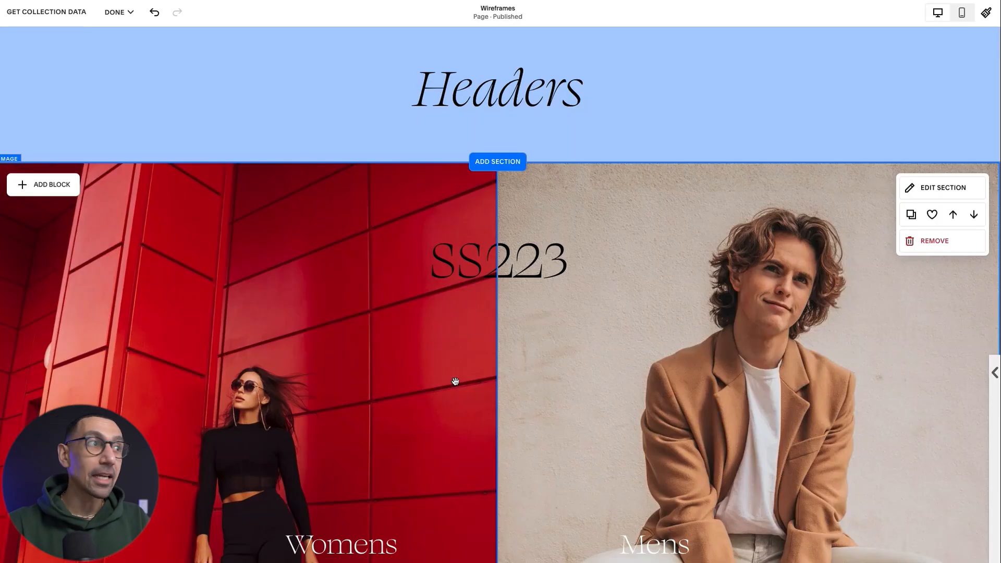
Inspect the SS223 and "Make it stand out." header sections in the page editor, including their blocks and layout grid.
{"action": "scroll", "coordinate": [534, 409], "scroll_direction": "down", "scroll_amount": 2}
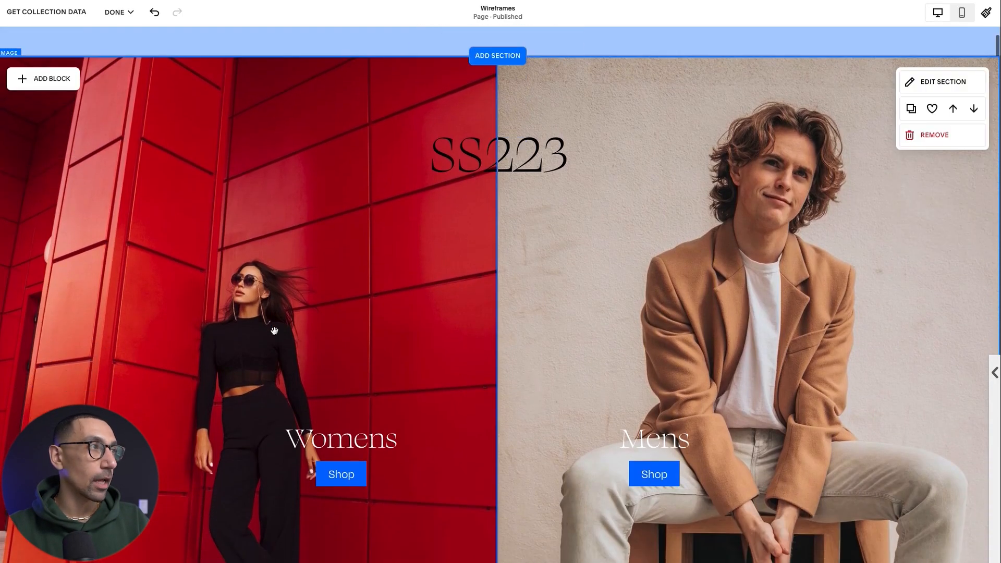
{"action": "scroll", "coordinate": [365, 313], "scroll_direction": "up", "scroll_amount": 1}
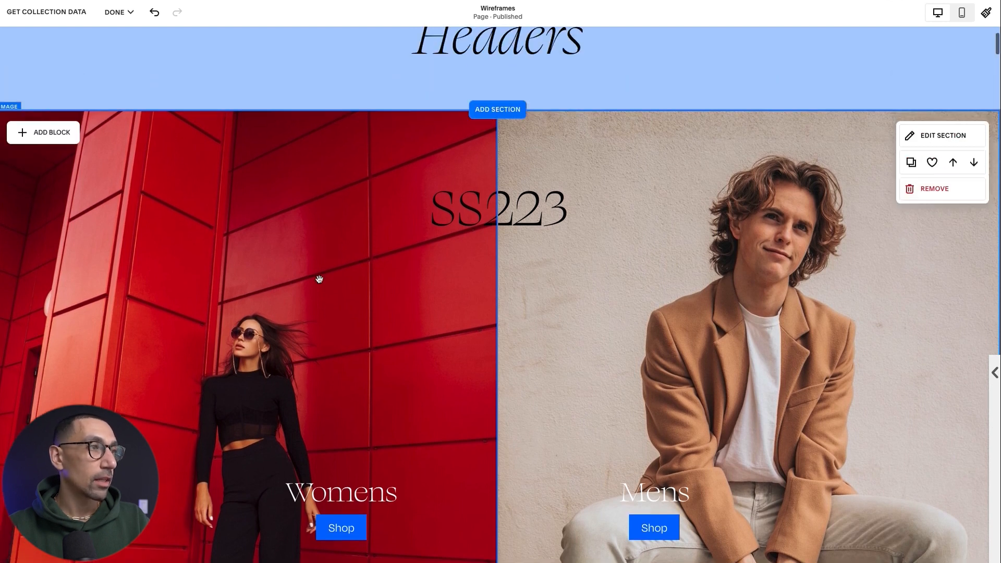
{"action": "scroll", "coordinate": [683, 306], "scroll_direction": "down", "scroll_amount": 2}
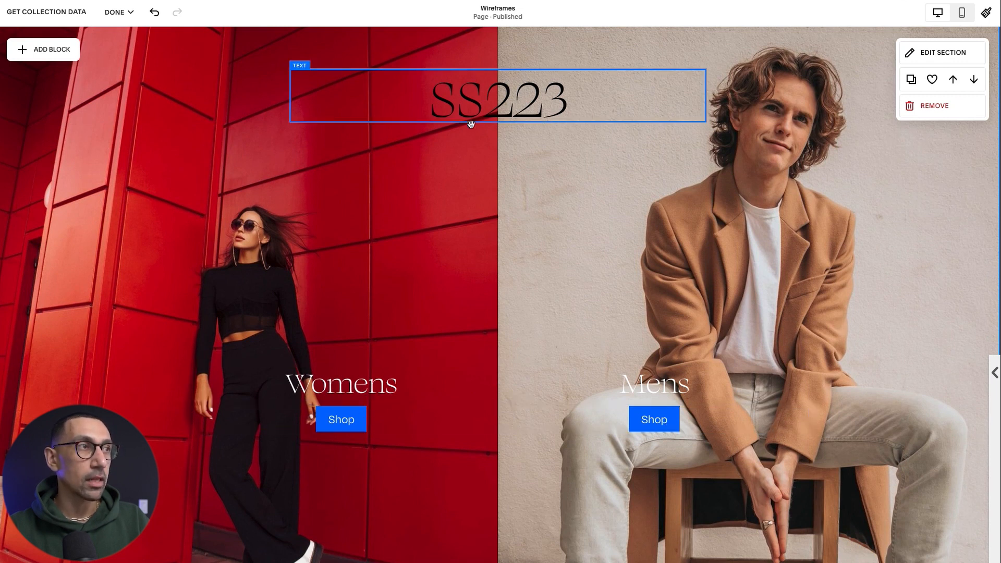
{"action": "scroll", "coordinate": [537, 159], "scroll_direction": "up", "scroll_amount": 2}
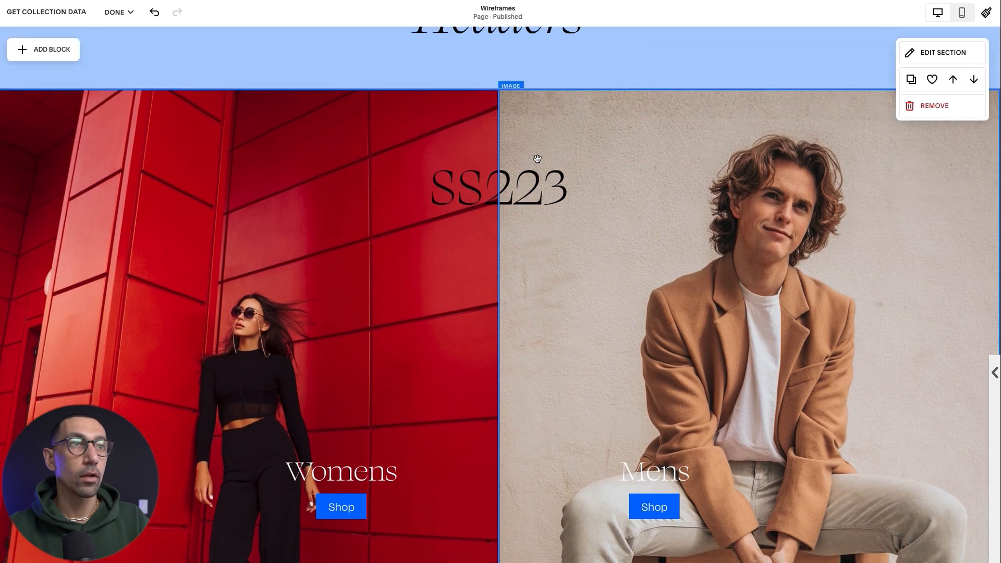
{"action": "scroll", "coordinate": [686, 178], "scroll_direction": "down", "scroll_amount": 12}
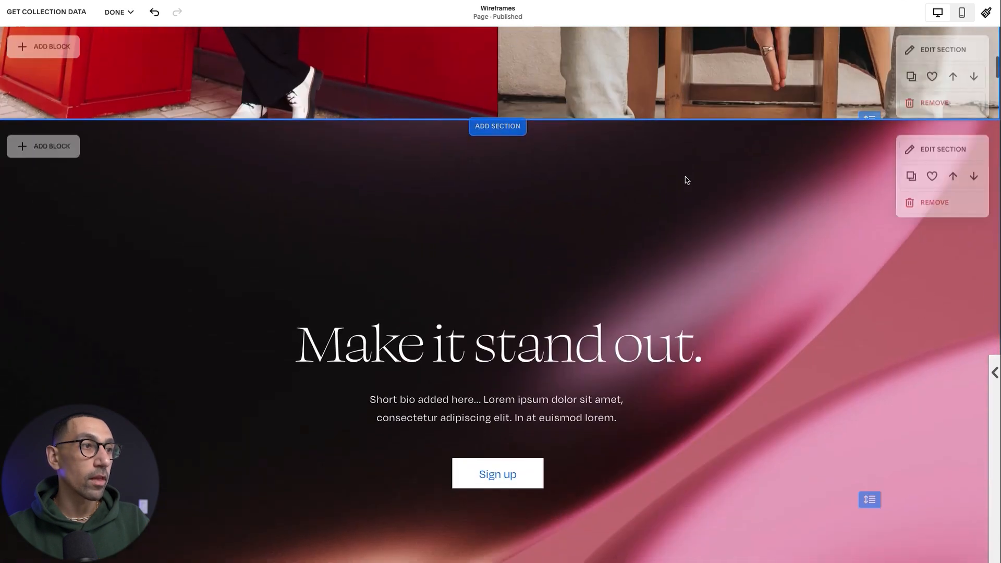
{"action": "scroll", "coordinate": [686, 177], "scroll_direction": "down", "scroll_amount": 10}
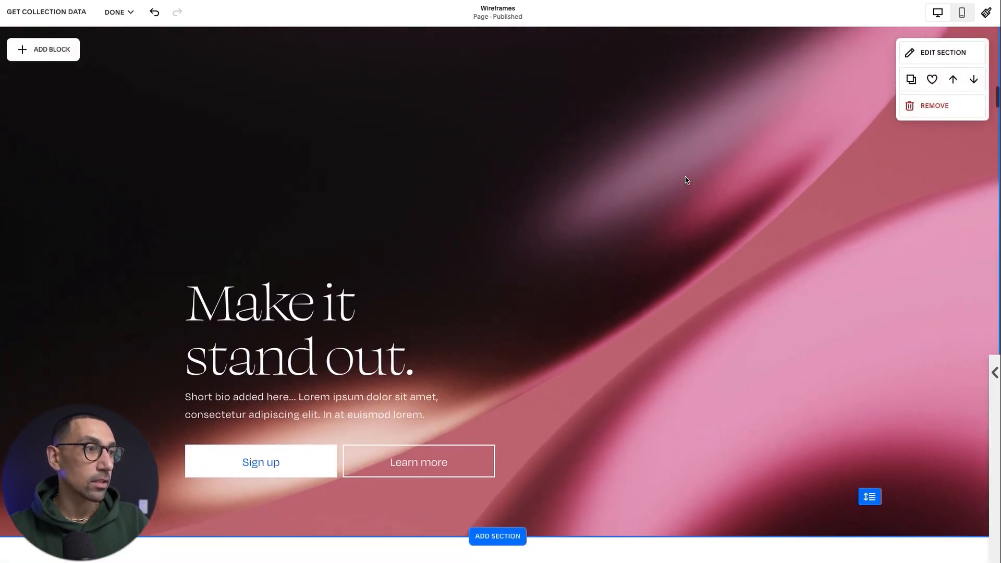
{"action": "left_click_drag", "start_coordinate": [389, 443], "coordinate": [550, 375]}
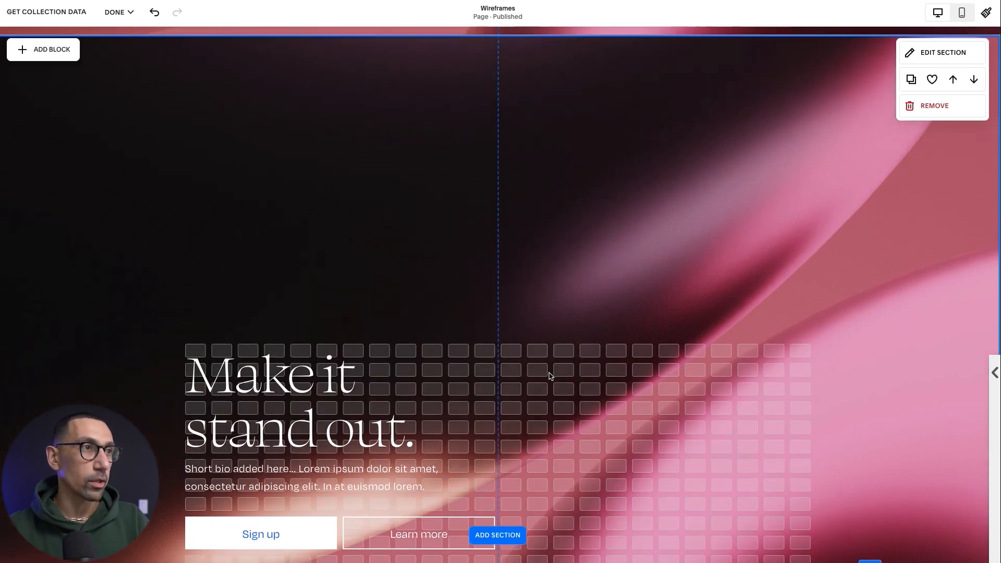
{"action": "scroll", "coordinate": [552, 376], "scroll_direction": "up", "scroll_amount": 1}
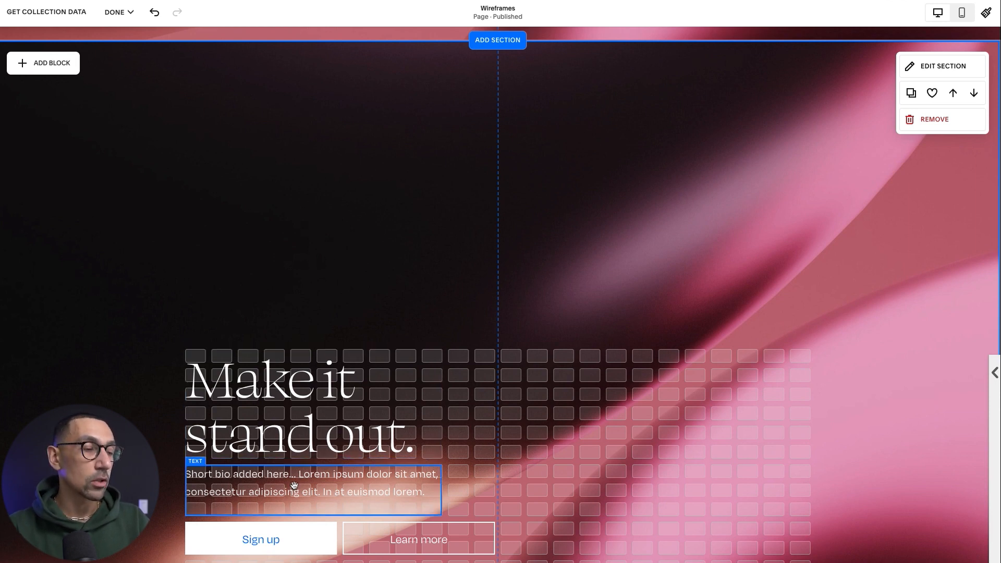
Compare the style settings of the Sign up and Learn more buttons in the "Make it stand out." section.
{"action": "scroll", "coordinate": [299, 488], "scroll_direction": "down", "scroll_amount": 1}
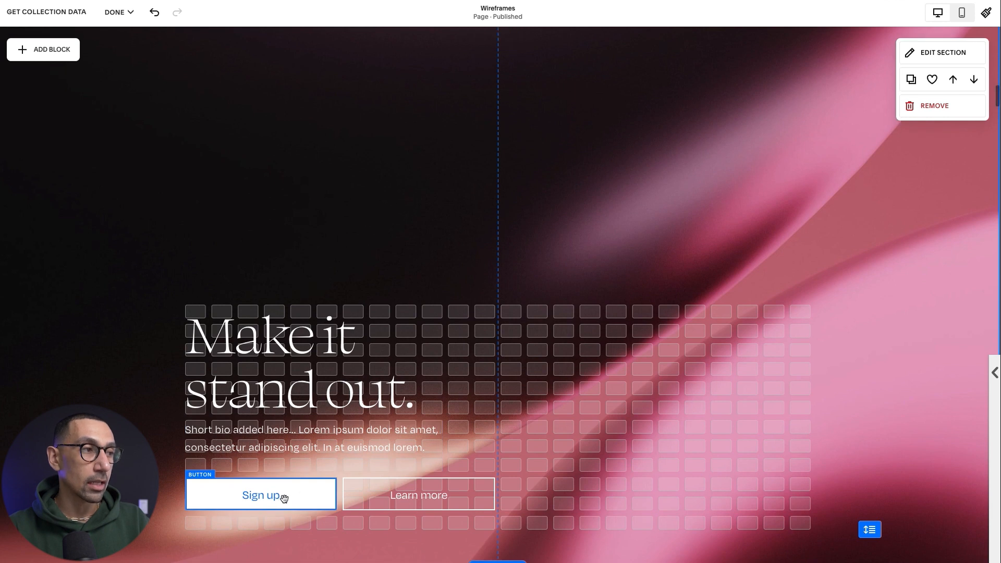
{"action": "left_click", "coordinate": [283, 498]}
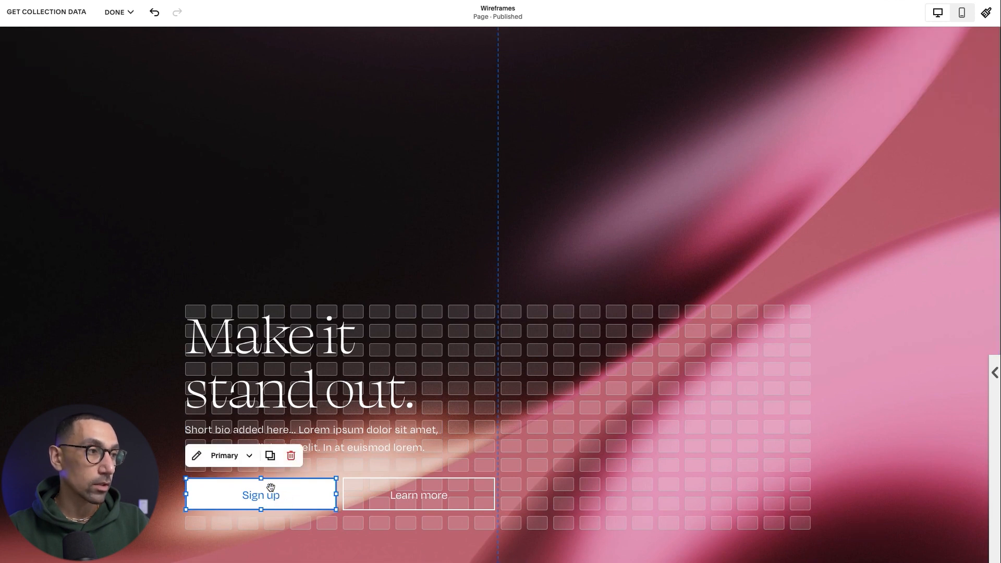
{"action": "left_click", "coordinate": [380, 495]}
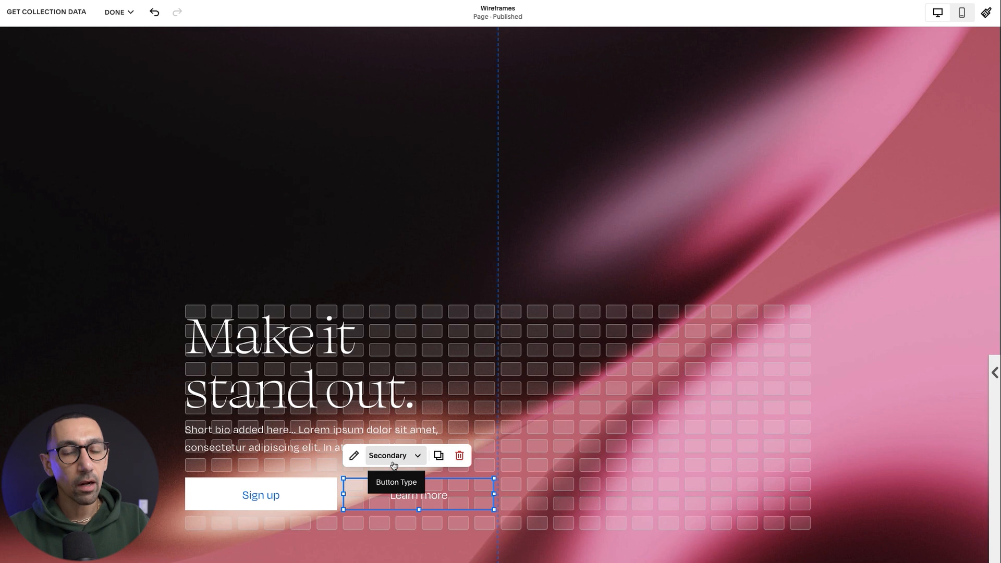
{"action": "left_click", "coordinate": [261, 496]}
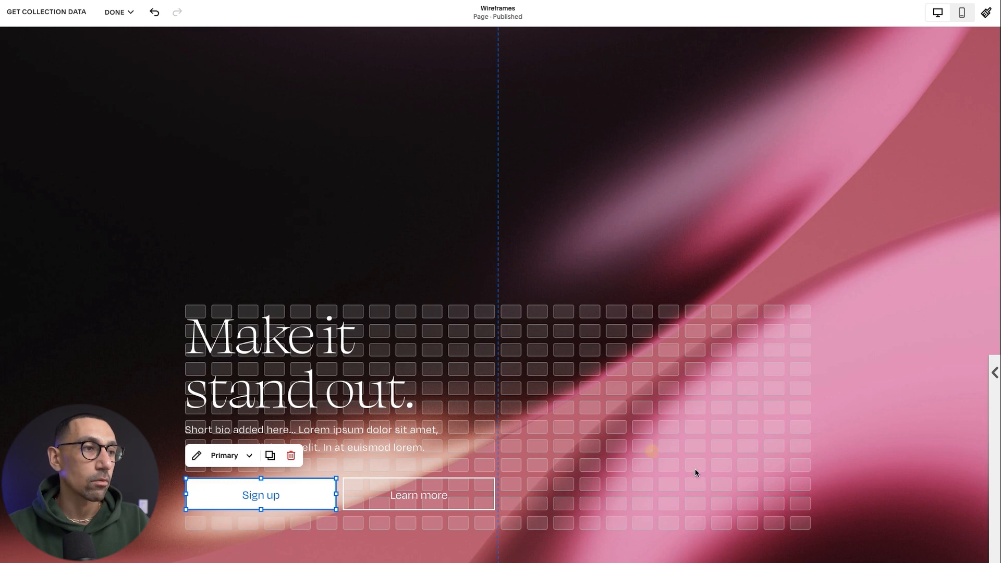
{"action": "left_click", "coordinate": [714, 480]}
Recolor the "Over 5,000 happy customers" blurb beside the Sign up button with the black palette color.
{"action": "scroll", "coordinate": [718, 488], "scroll_direction": "down", "scroll_amount": 1}
{"action": "scroll", "coordinate": [718, 488], "scroll_direction": "down", "scroll_amount": 10}
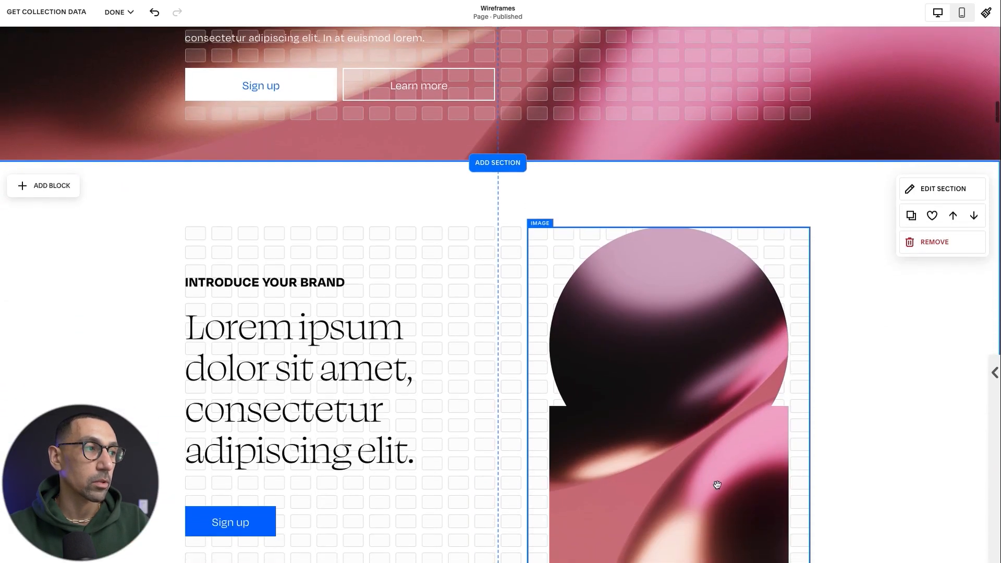
{"action": "scroll", "coordinate": [717, 485], "scroll_direction": "down", "scroll_amount": 11}
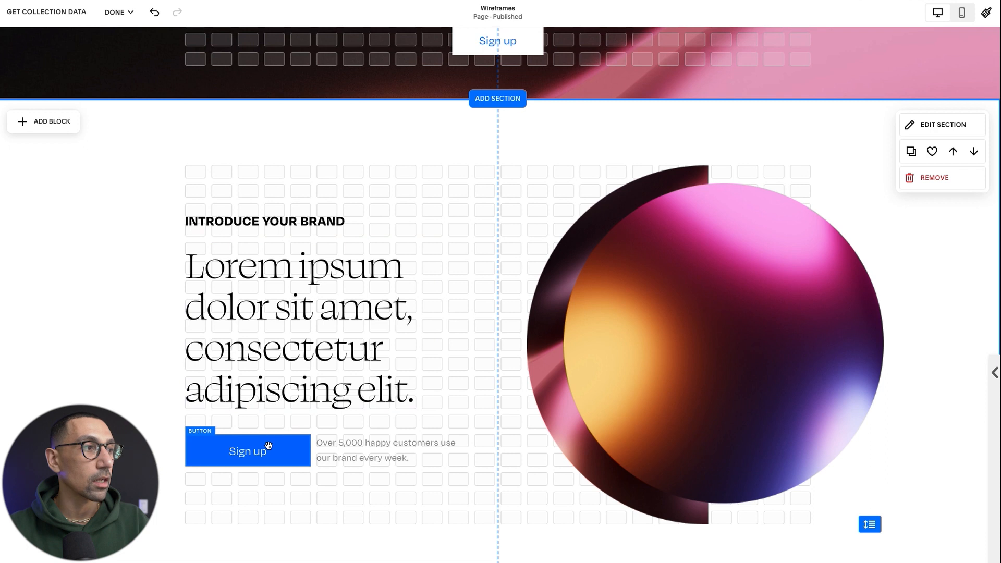
{"action": "left_click", "coordinate": [409, 448]}
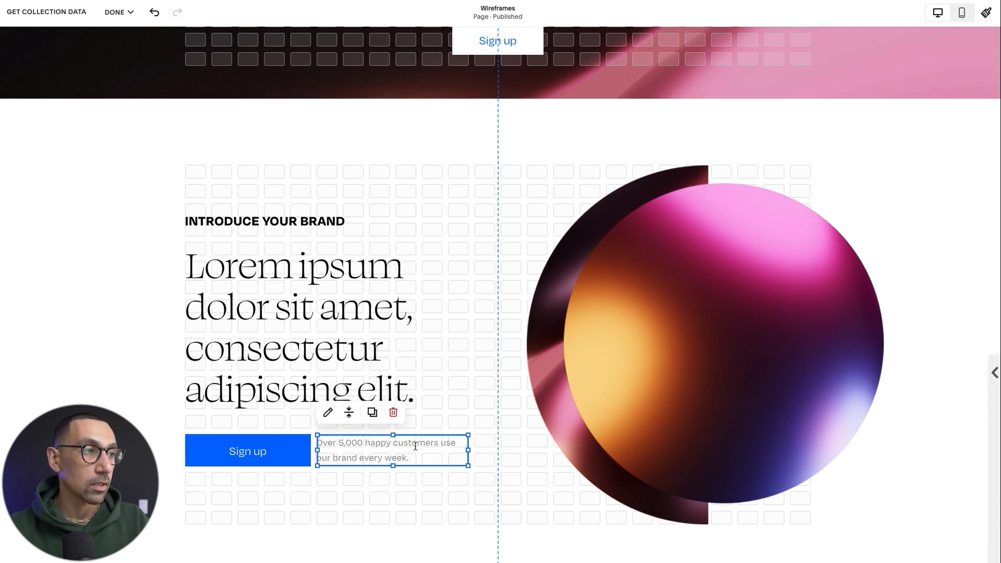
{"action": "double_click", "coordinate": [425, 448]}
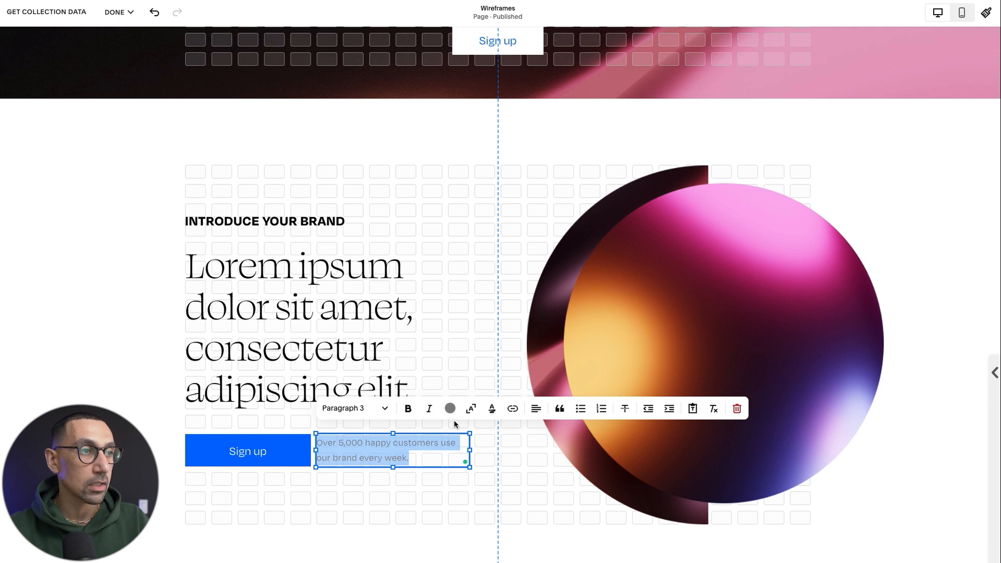
{"action": "left_click", "coordinate": [451, 408]}
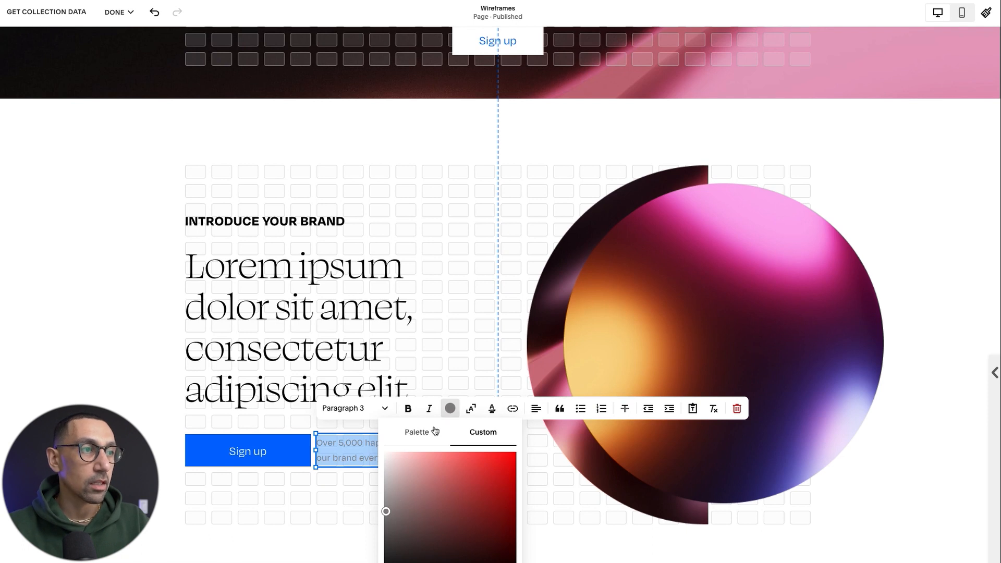
{"action": "left_click", "coordinate": [410, 432]}
{"action": "left_click", "coordinate": [504, 462]}
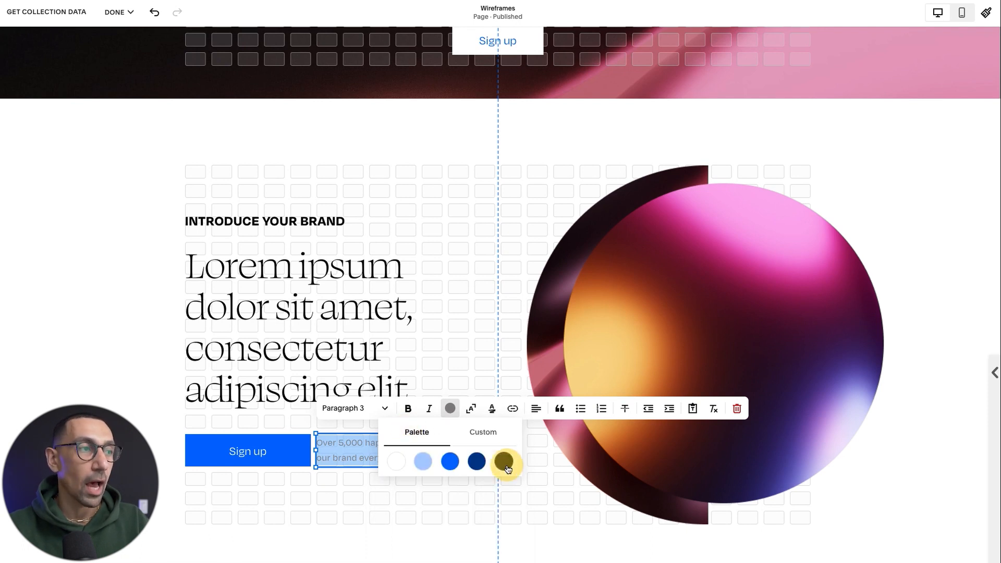
{"action": "left_click", "coordinate": [390, 504]}
{"action": "left_click", "coordinate": [404, 452]}
{"action": "left_click", "coordinate": [566, 510]}
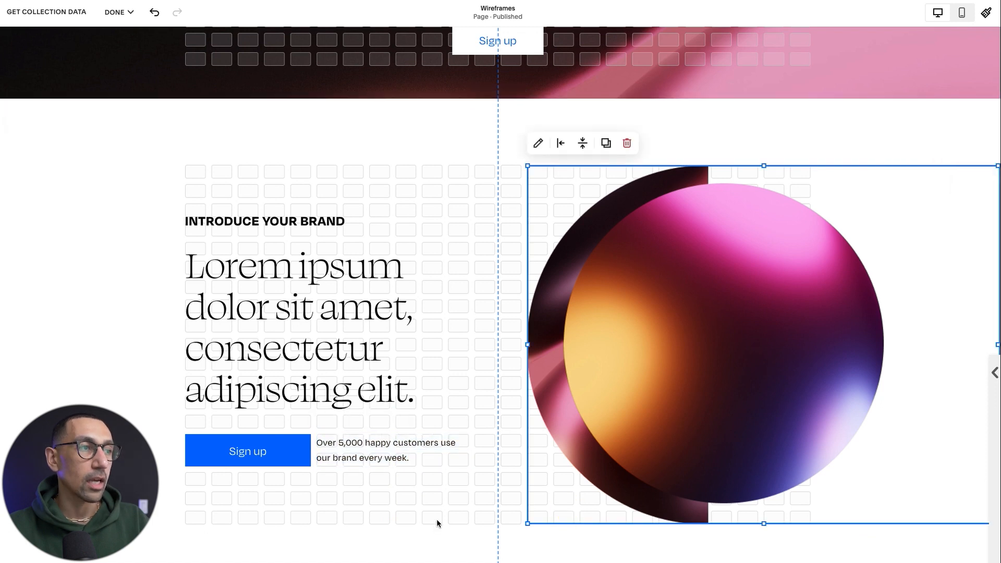
Undo the customer blurb's color change and deselect the blocks in the "Introduce your brand" section.
{"action": "key", "text": "ctrl+z"}
{"action": "left_click", "coordinate": [417, 489]}
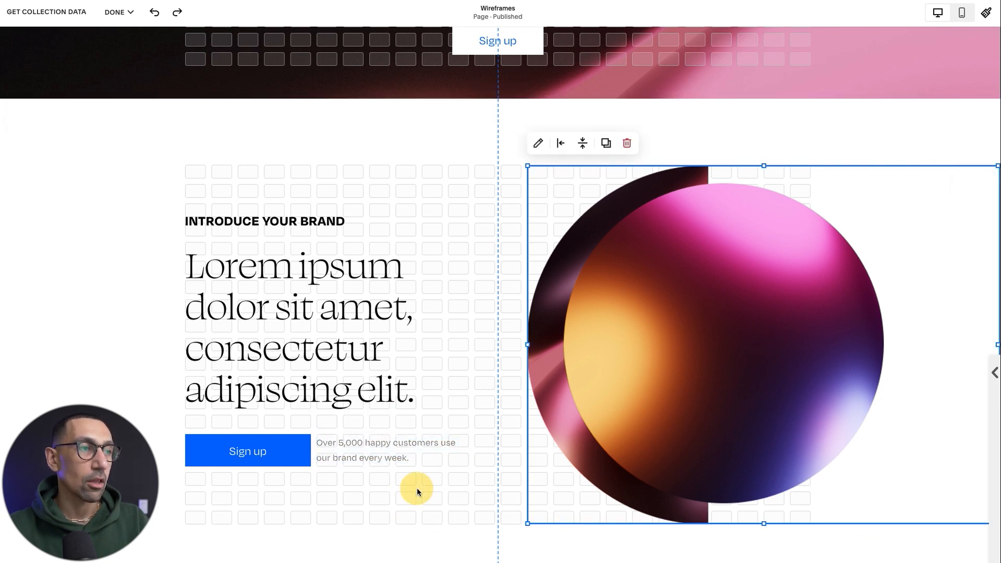
{"action": "left_click", "coordinate": [397, 487]}
{"action": "left_click", "coordinate": [400, 493]}
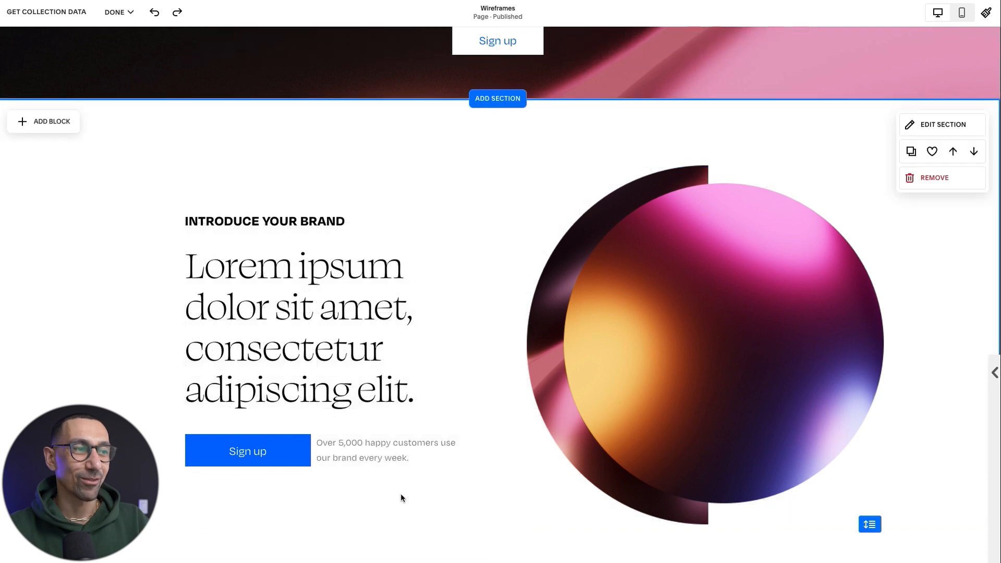
Narrow the circular image block in the "Introduce your brand" section to the content grid, and stretch it back to the page edge.
{"action": "left_click", "coordinate": [757, 317]}
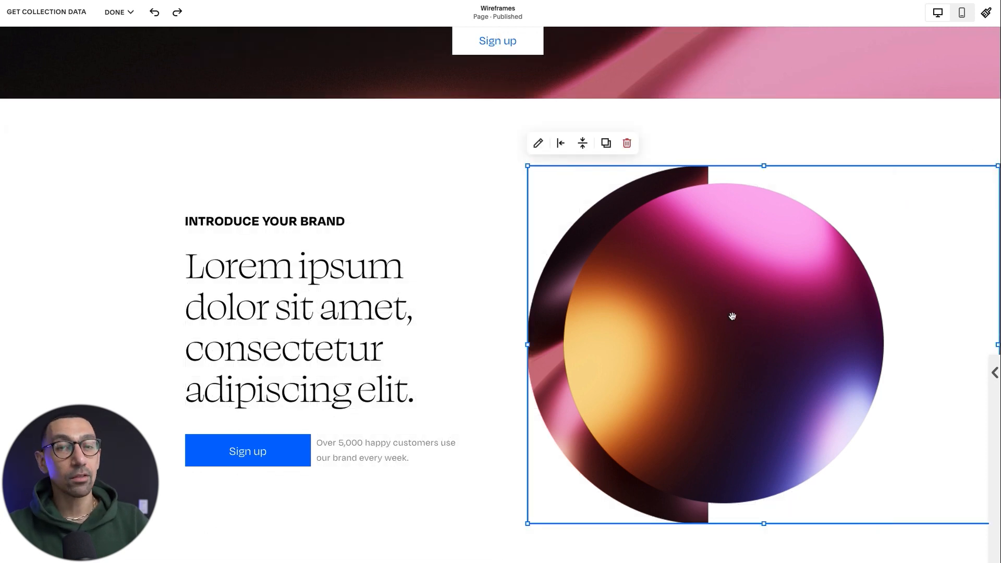
{"action": "key", "text": "shift+Left"}
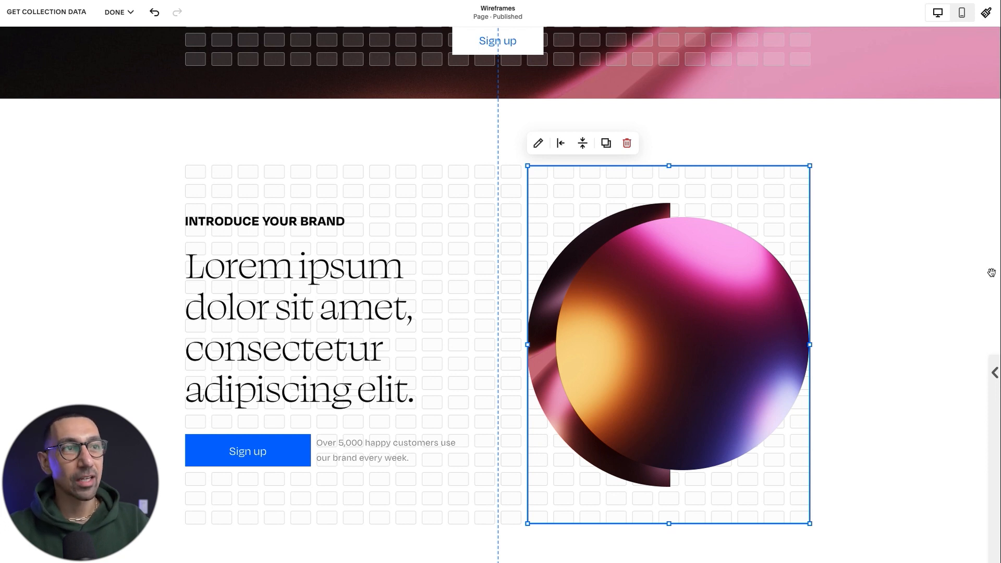
{"action": "left_click_drag", "start_coordinate": [810, 344], "coordinate": [991, 345]}
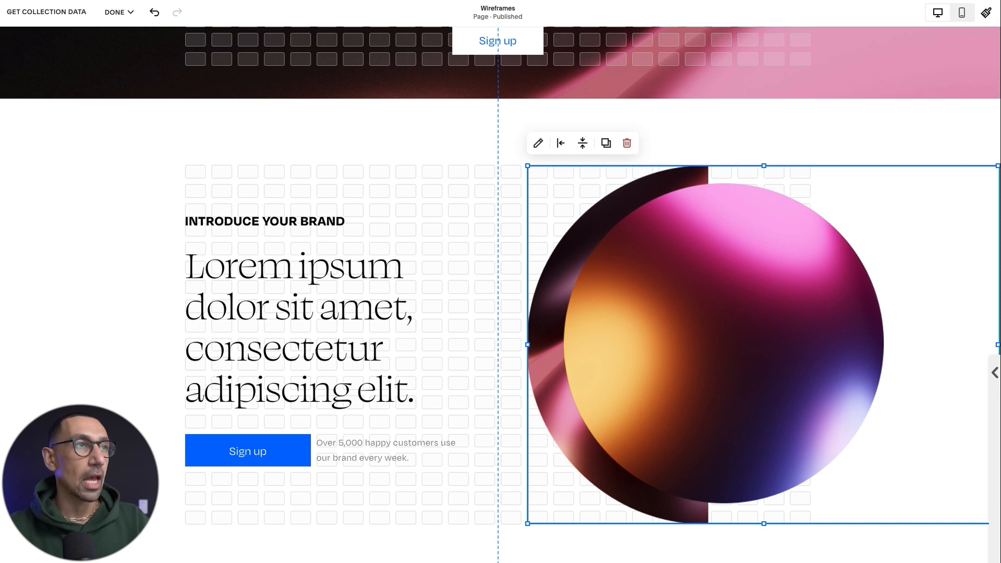
Try center alignment on the circular image within its block, and return it to left alignment.
{"action": "left_click", "coordinate": [563, 147]}
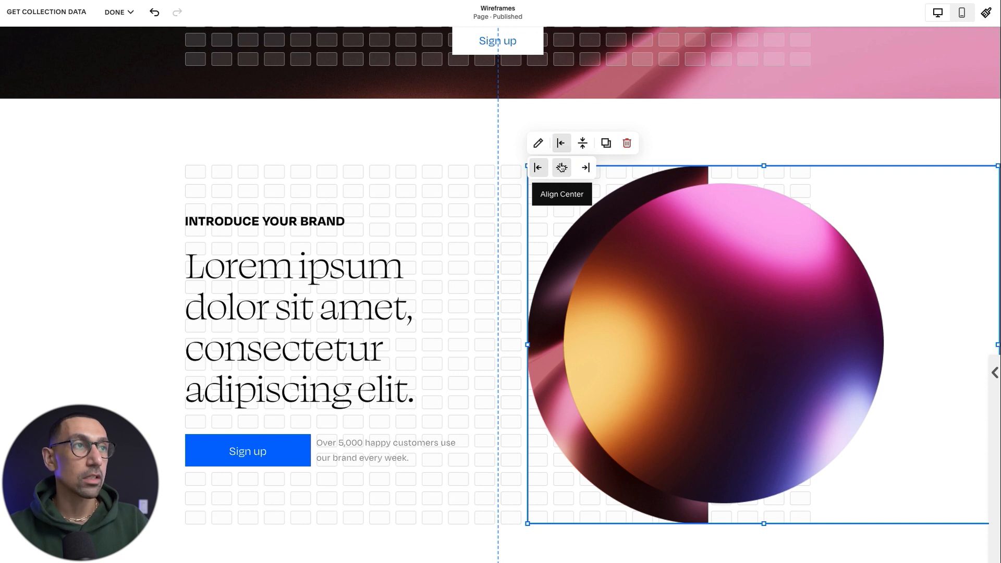
{"action": "left_click", "coordinate": [560, 167]}
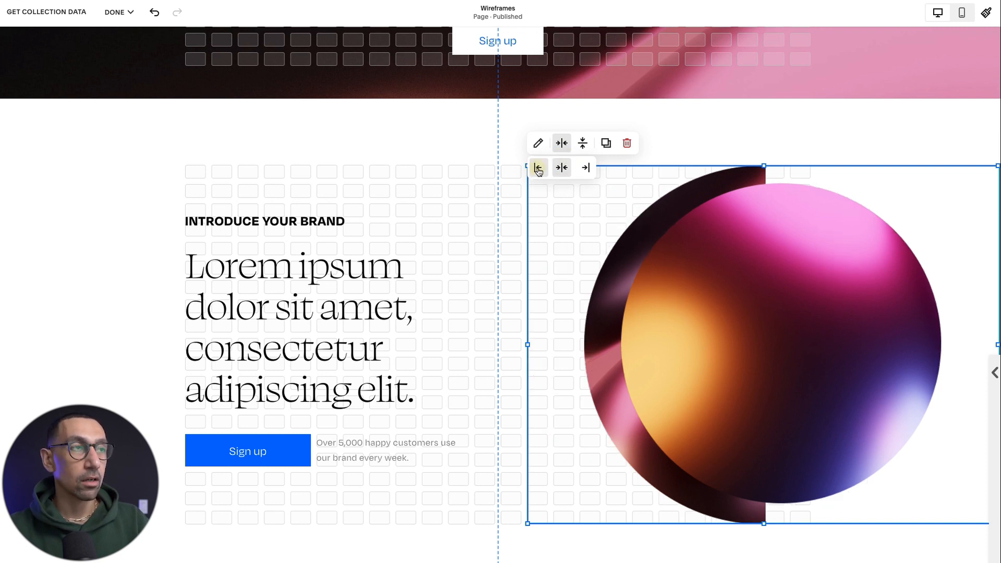
{"action": "left_click", "coordinate": [538, 168]}
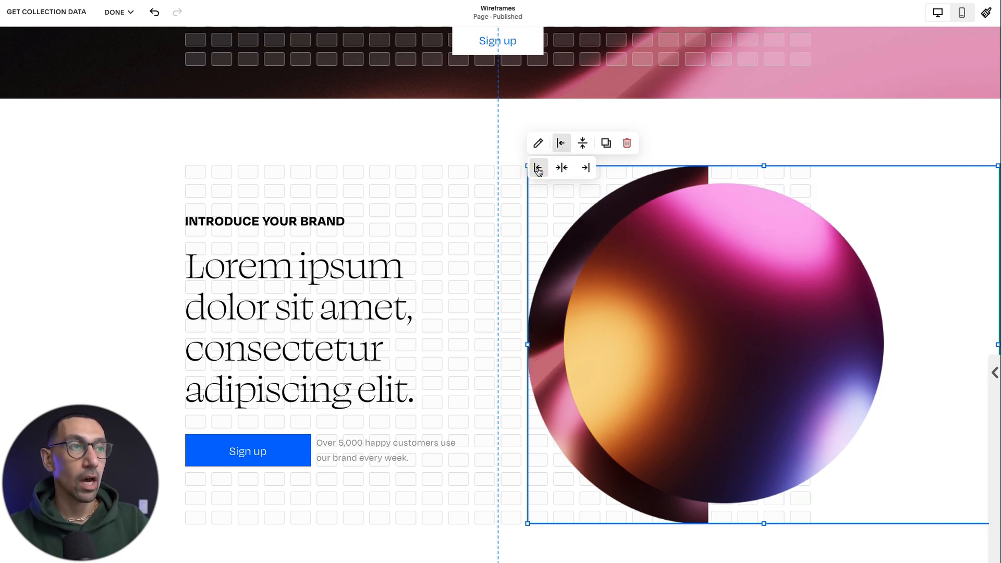
{"action": "left_click", "coordinate": [449, 255]}
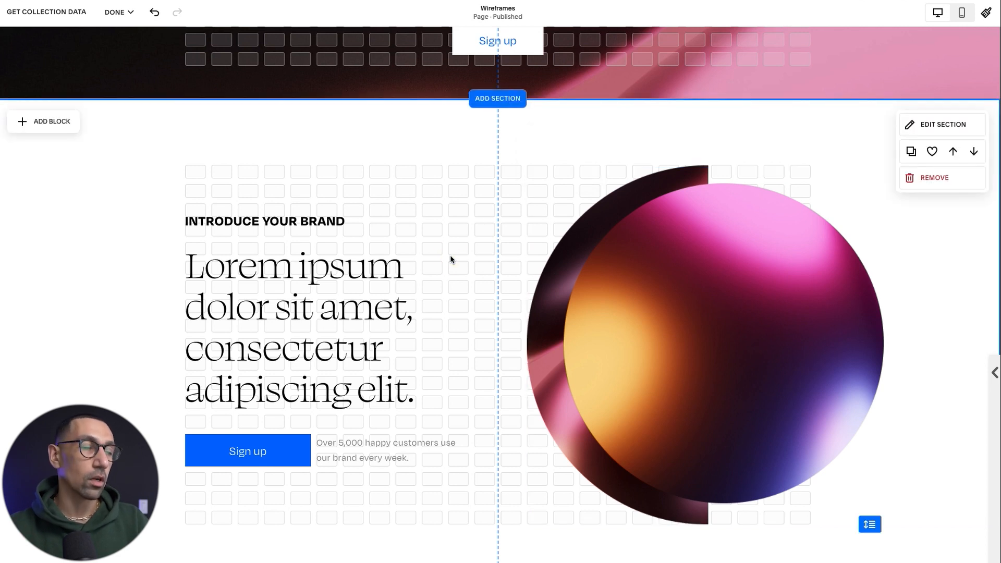
Inspect the value list, heading, central image and lower text blocks of the "Winning The Game" section, and undo the last change.
{"action": "scroll", "coordinate": [471, 288], "scroll_direction": "down", "scroll_amount": 1}
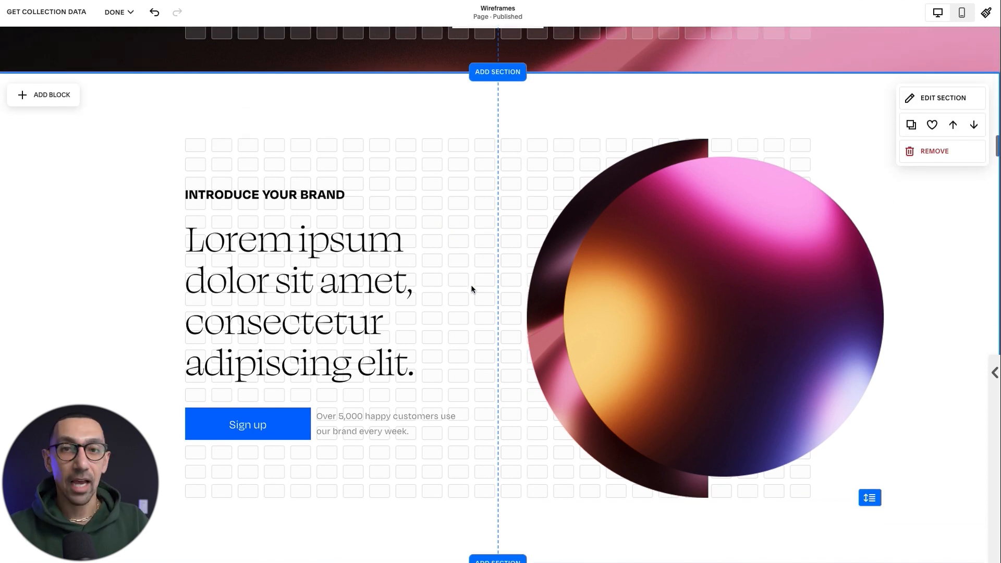
{"action": "scroll", "coordinate": [455, 373], "scroll_direction": "down", "scroll_amount": 10}
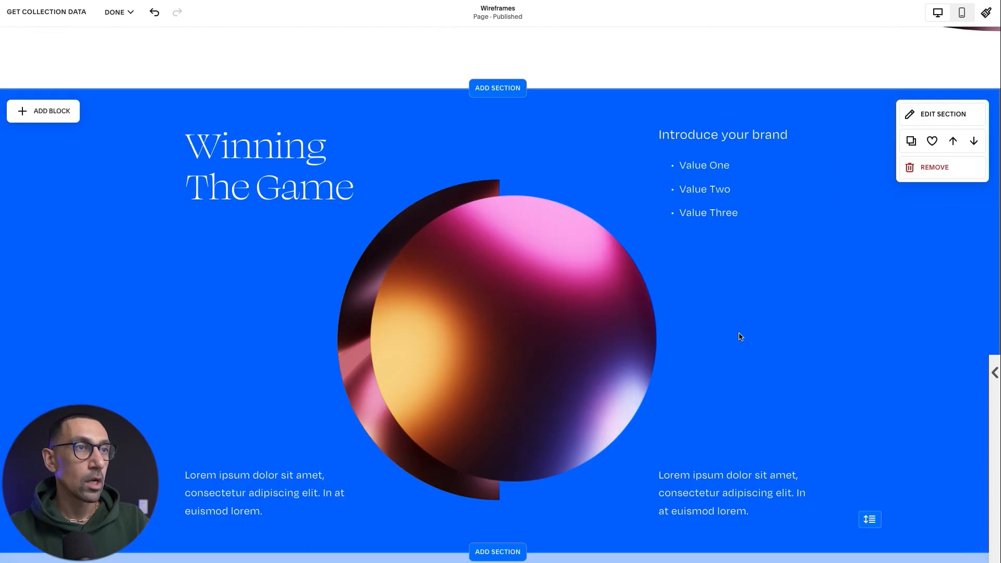
{"action": "scroll", "coordinate": [740, 336], "scroll_direction": "down", "scroll_amount": 1}
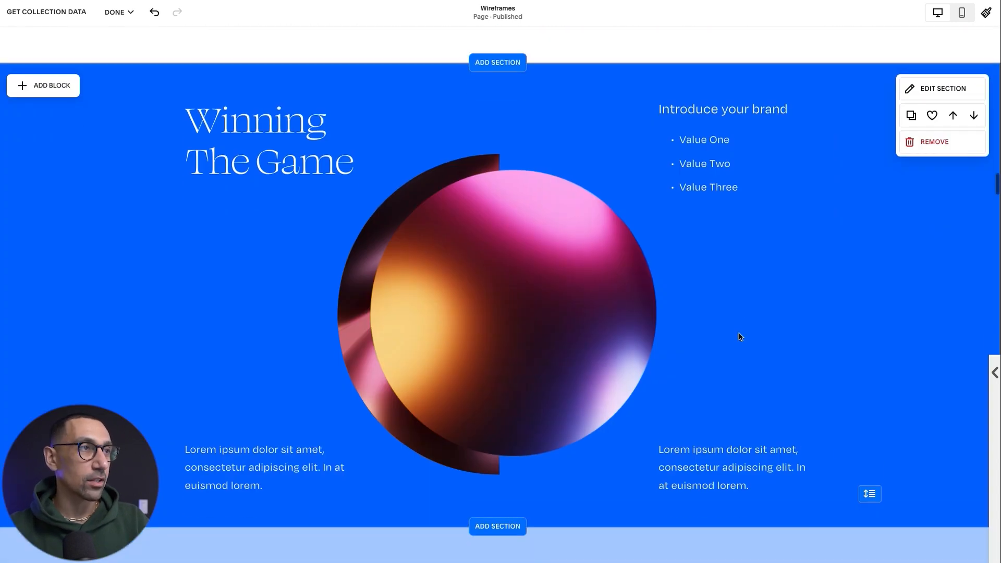
{"action": "left_click", "coordinate": [740, 336]}
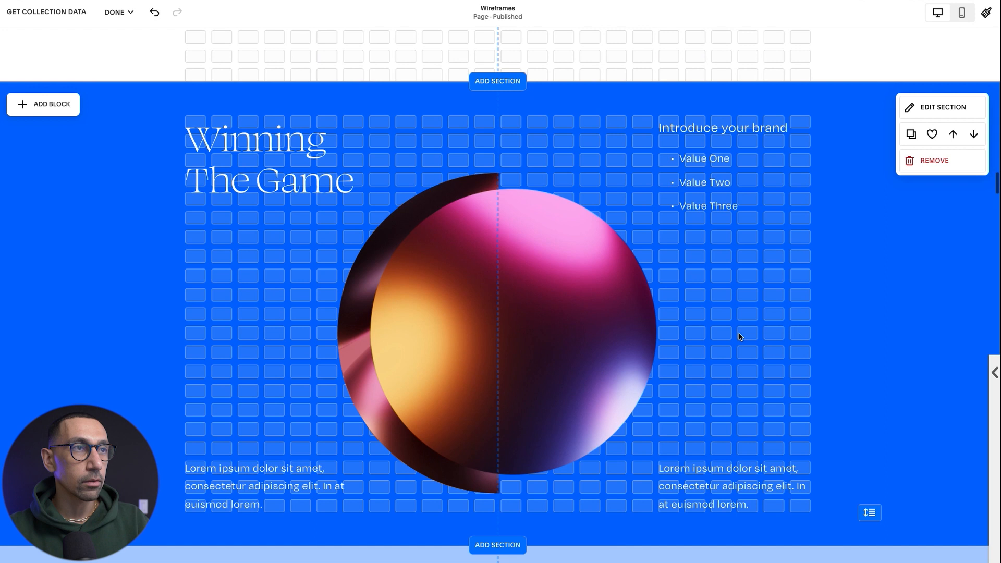
{"action": "left_click", "coordinate": [698, 179]}
{"action": "left_click", "coordinate": [253, 184]}
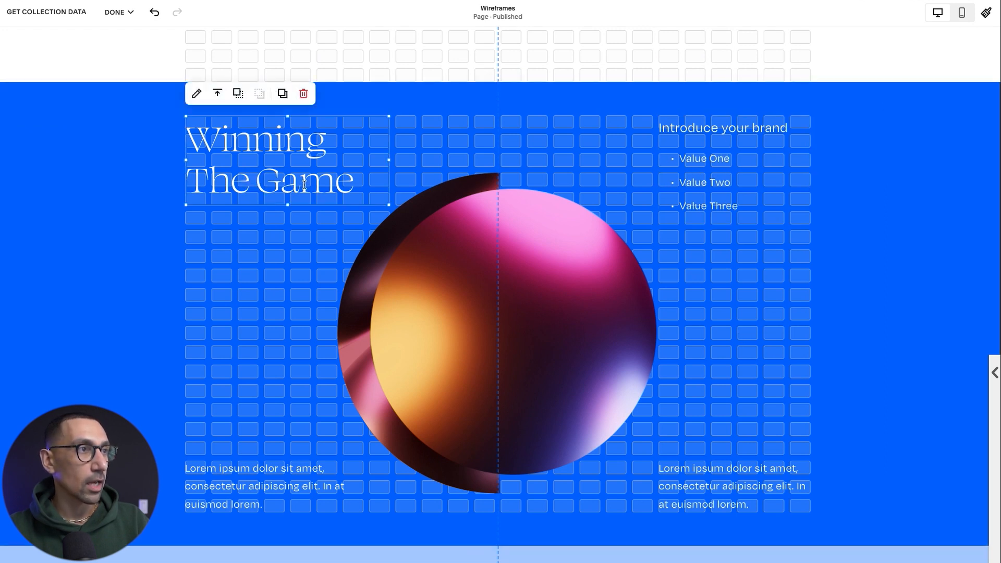
{"action": "left_click", "coordinate": [469, 258]}
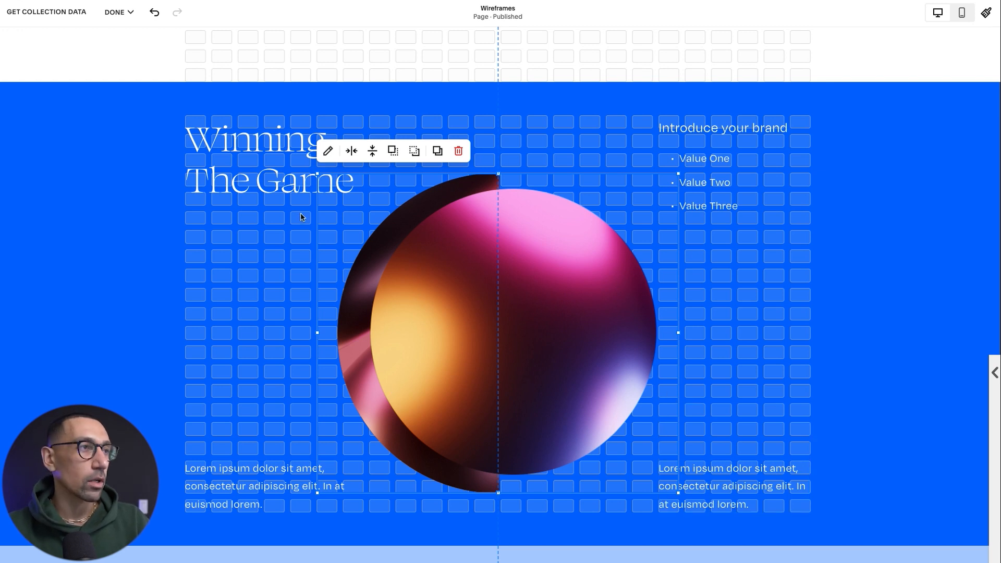
{"action": "left_click", "coordinate": [235, 487]}
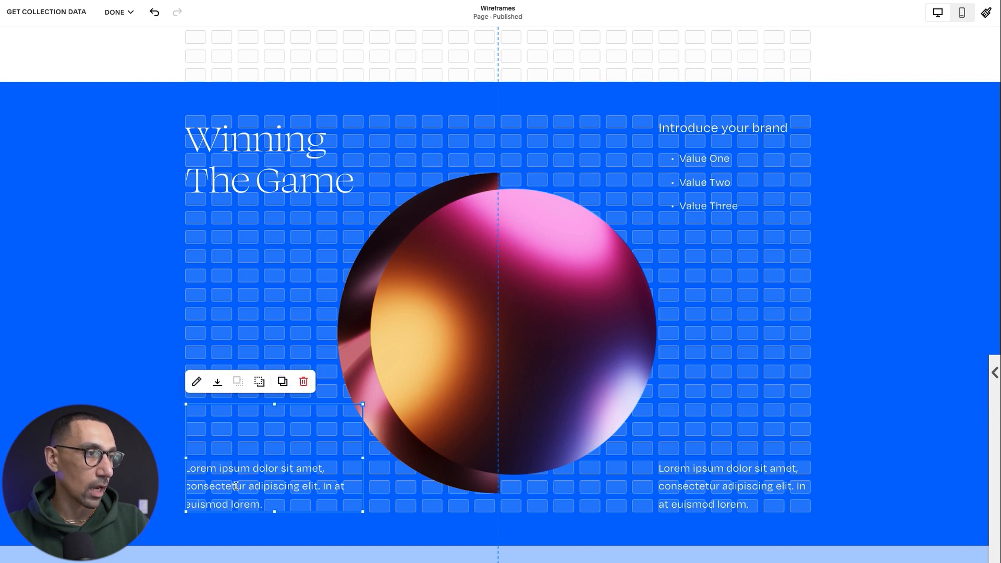
{"action": "key", "text": "ctrl+z"}
{"action": "left_click", "coordinate": [268, 446]}
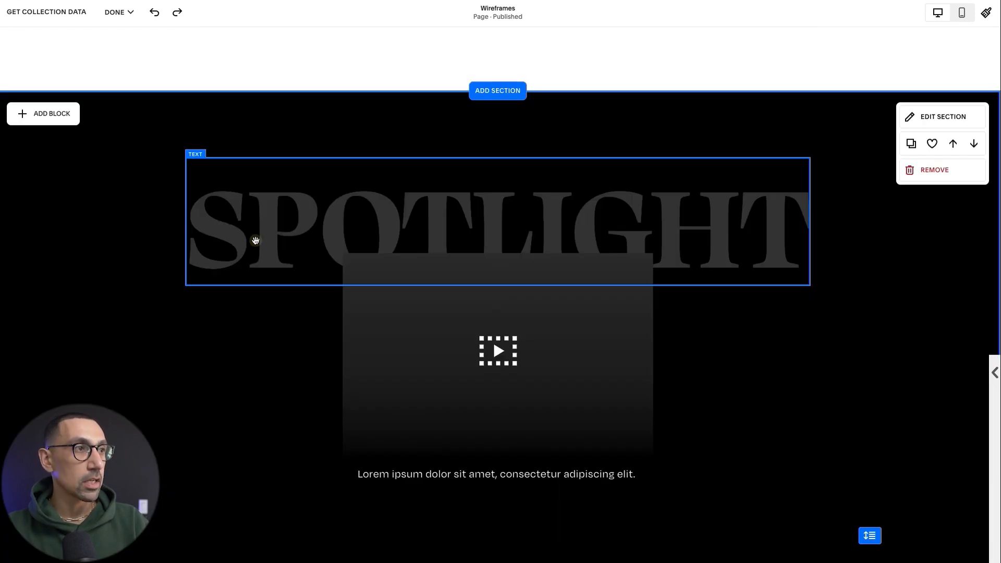
Check the text scaling option of the SPOTLIGHT heading and stretch its text block across the full page width.
{"action": "left_click", "coordinate": [348, 223]}
{"action": "left_click", "coordinate": [348, 223]}
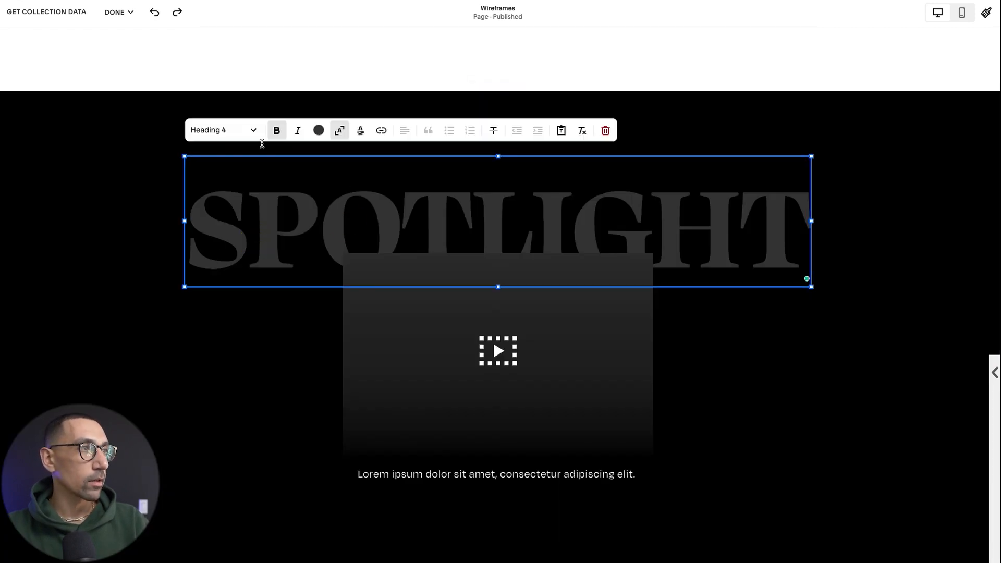
{"action": "left_click", "coordinate": [339, 130]}
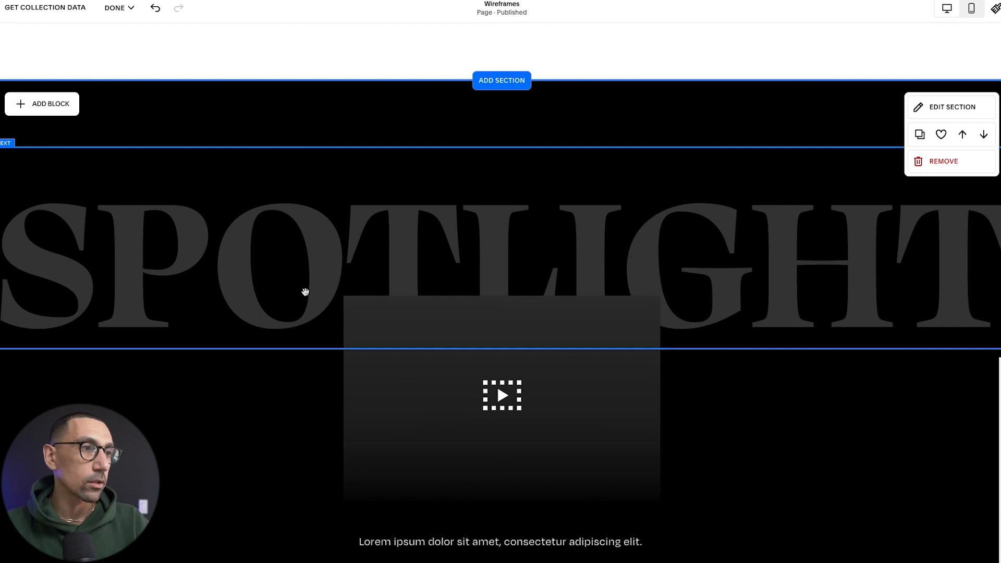
{"action": "left_click", "coordinate": [468, 248]}
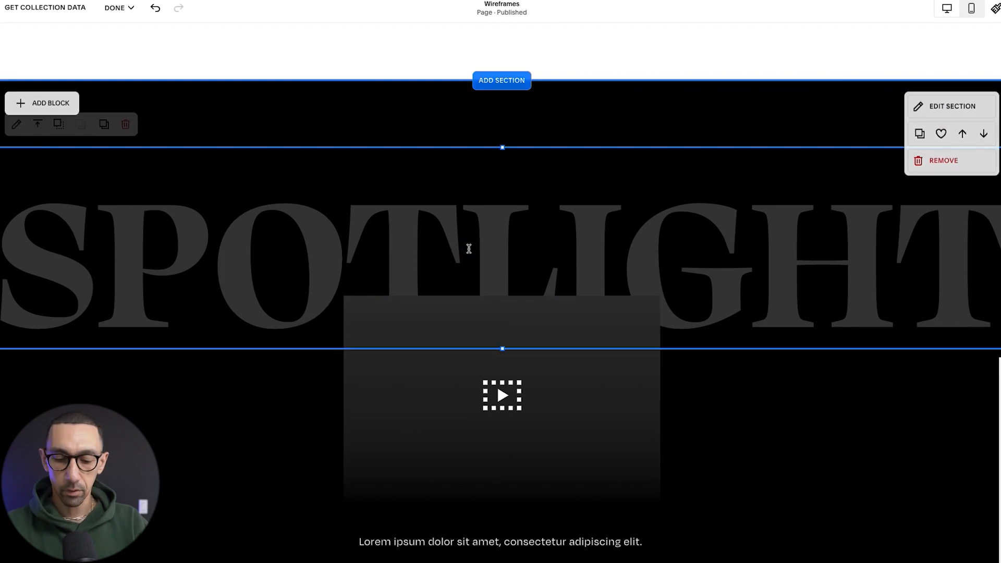
{"action": "left_click_drag", "start_coordinate": [469, 249], "coordinate": [542, 262]}
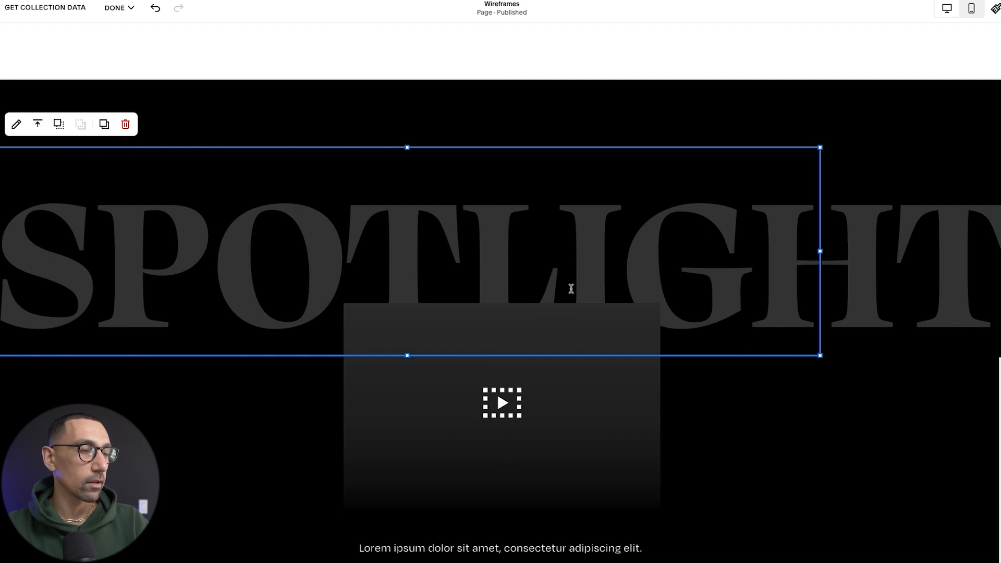
Move the caption under the Spotlight video block up closer to the video and open its text for editing.
{"action": "scroll", "coordinate": [529, 420], "scroll_direction": "down", "scroll_amount": 2}
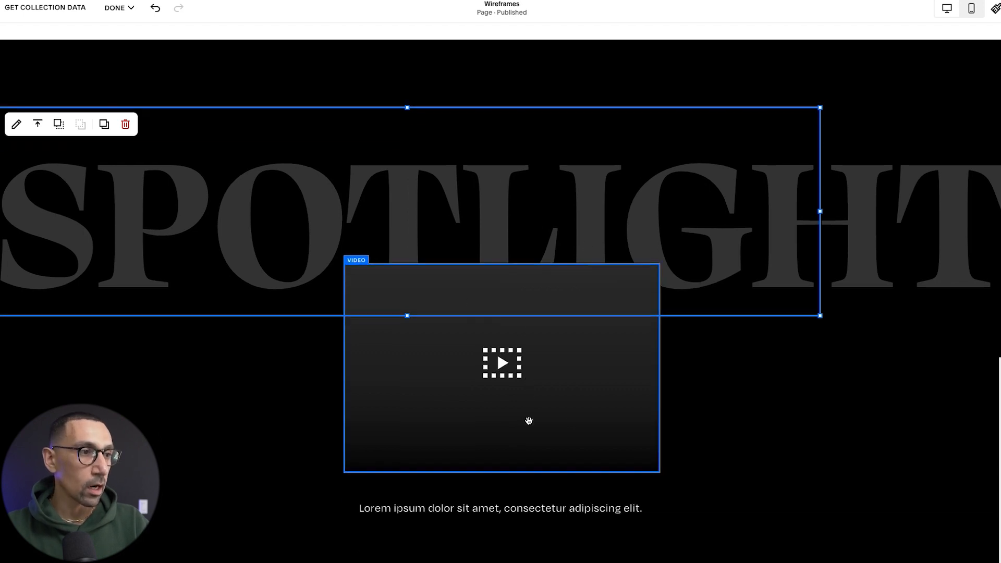
{"action": "left_click", "coordinate": [563, 396]}
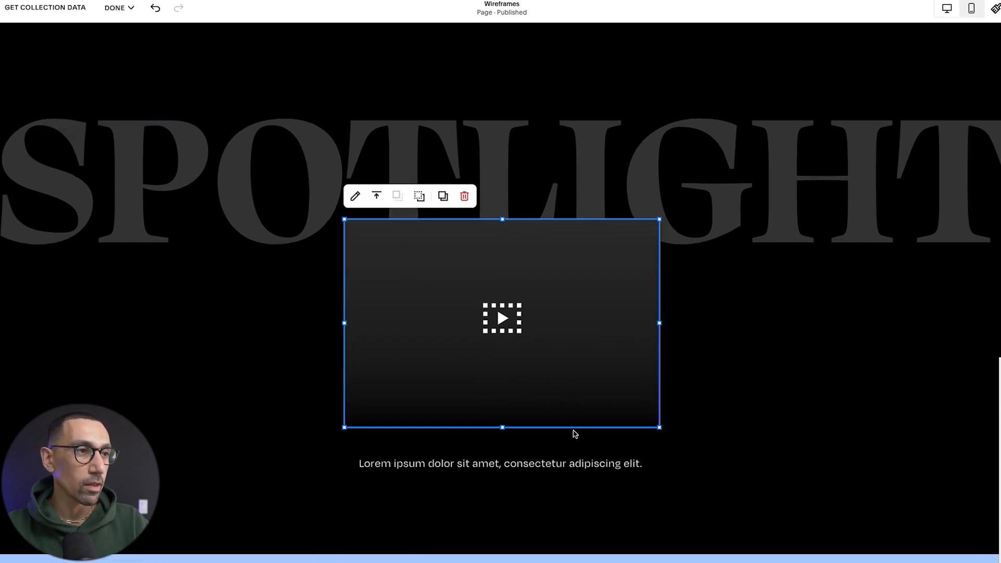
{"action": "left_click", "coordinate": [572, 473]}
{"action": "left_click_drag", "start_coordinate": [572, 473], "coordinate": [594, 424]}
{"action": "left_click", "coordinate": [605, 444]}
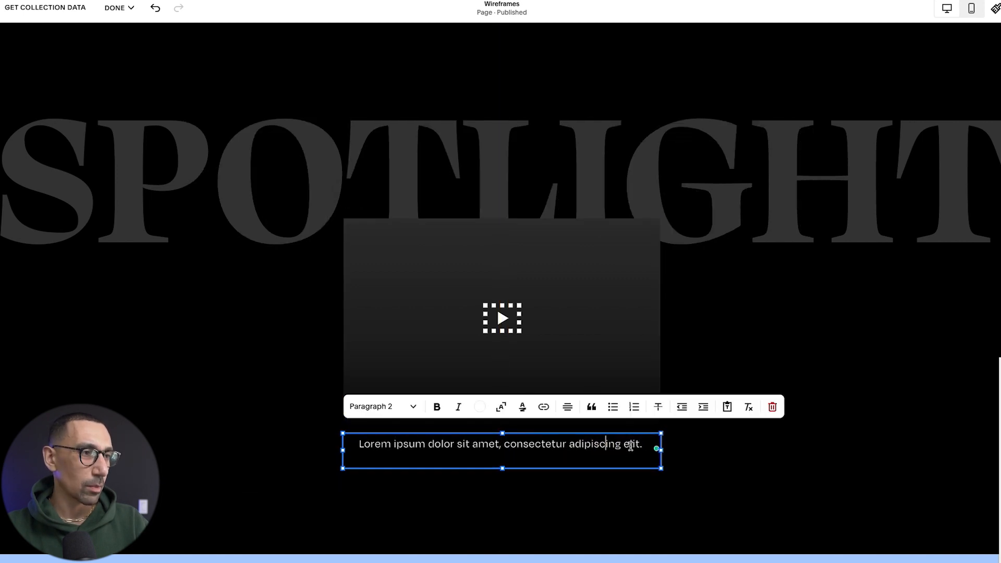
Format the caption under the Spotlight video as Paragraph 3 and leave the text block.
{"action": "key", "text": "alt+super+7"}
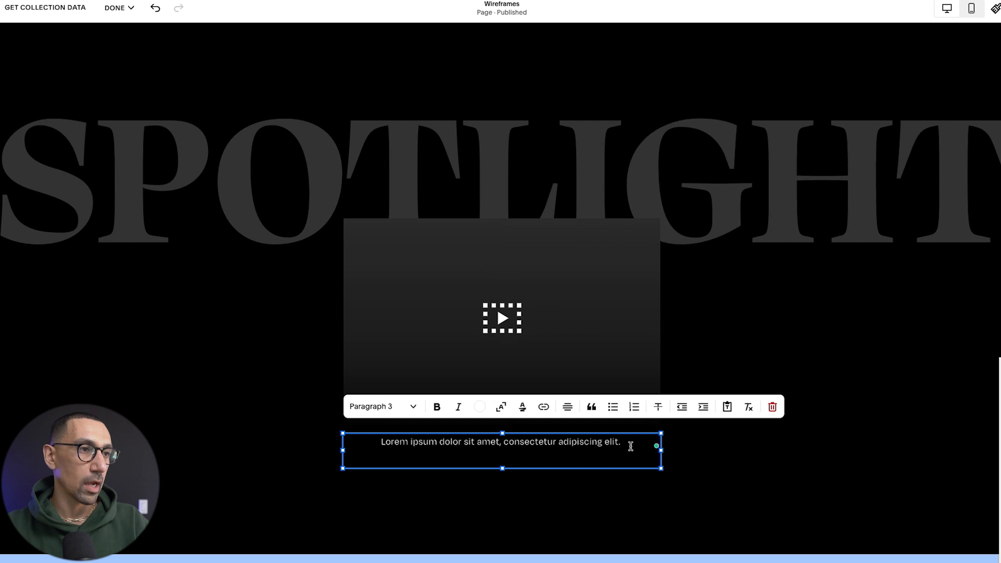
{"action": "left_click", "coordinate": [741, 467]}
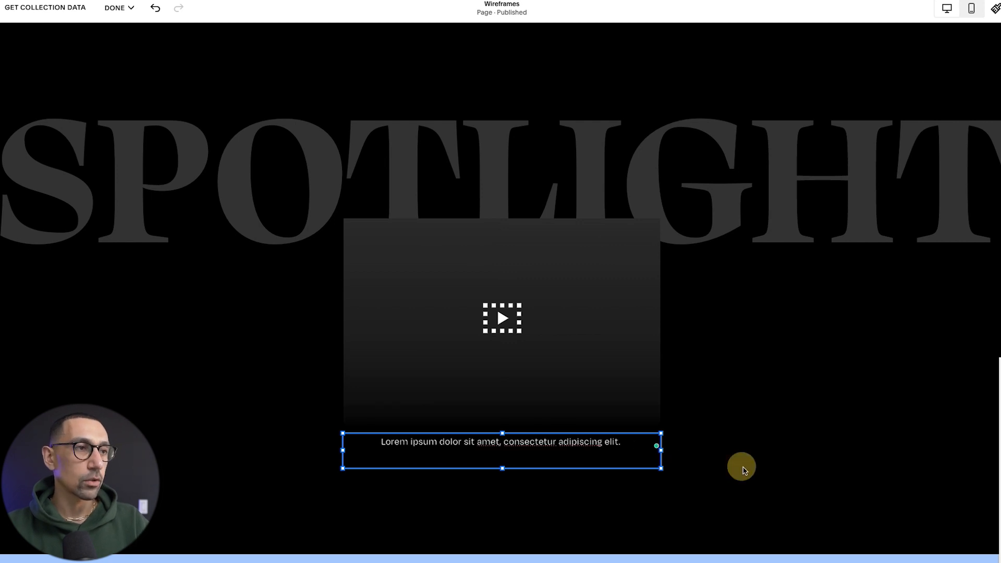
{"action": "left_click", "coordinate": [287, 351]}
In the four-column icon section, try shifting and enlarging the first icon block, and return it to its original size and position.
{"action": "scroll", "coordinate": [295, 367], "scroll_direction": "down", "scroll_amount": 5}
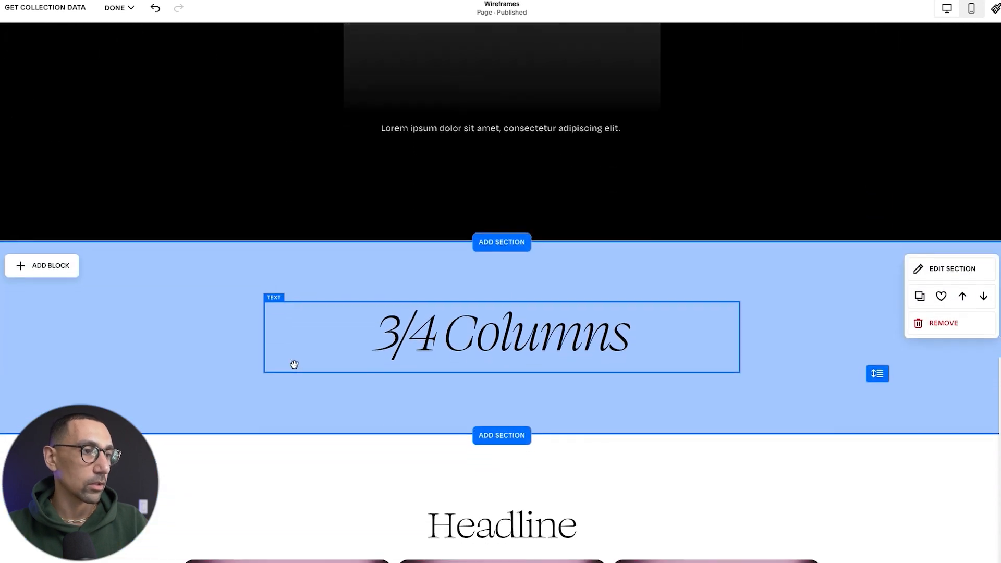
{"action": "scroll", "coordinate": [246, 218], "scroll_direction": "down", "scroll_amount": 1}
{"action": "scroll", "coordinate": [246, 217], "scroll_direction": "down", "scroll_amount": 20}
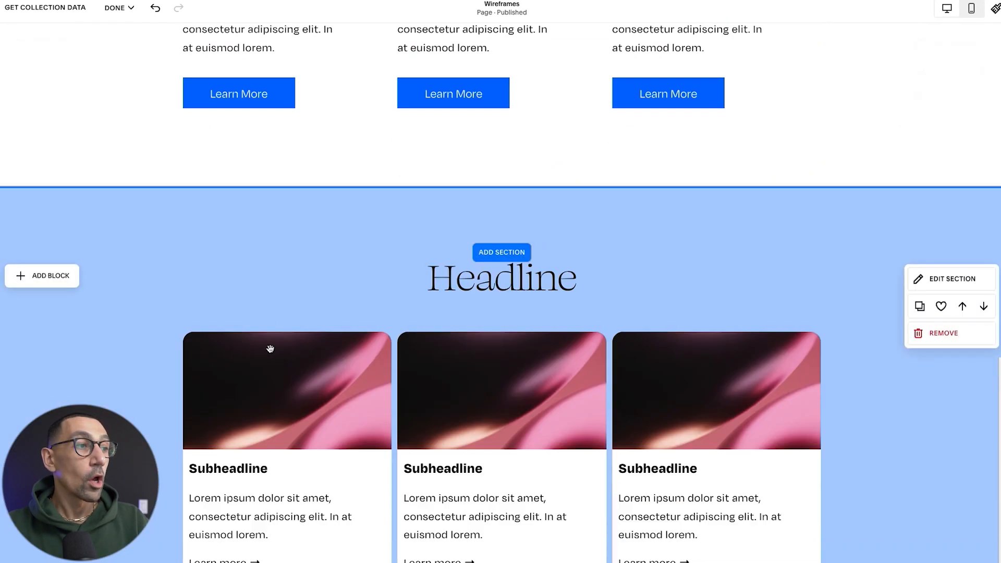
{"action": "scroll", "coordinate": [270, 351], "scroll_direction": "down", "scroll_amount": 10}
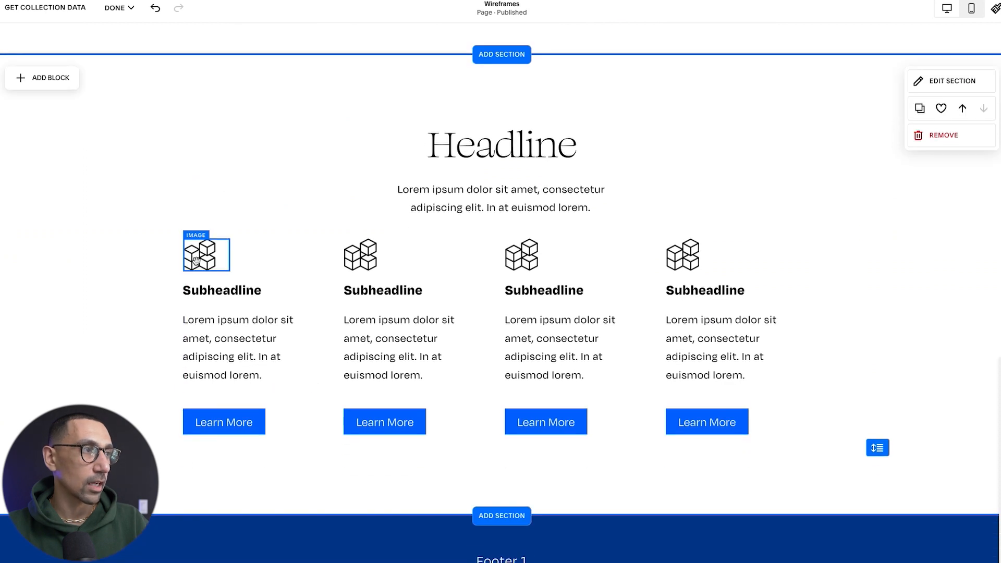
{"action": "left_click", "coordinate": [210, 259]}
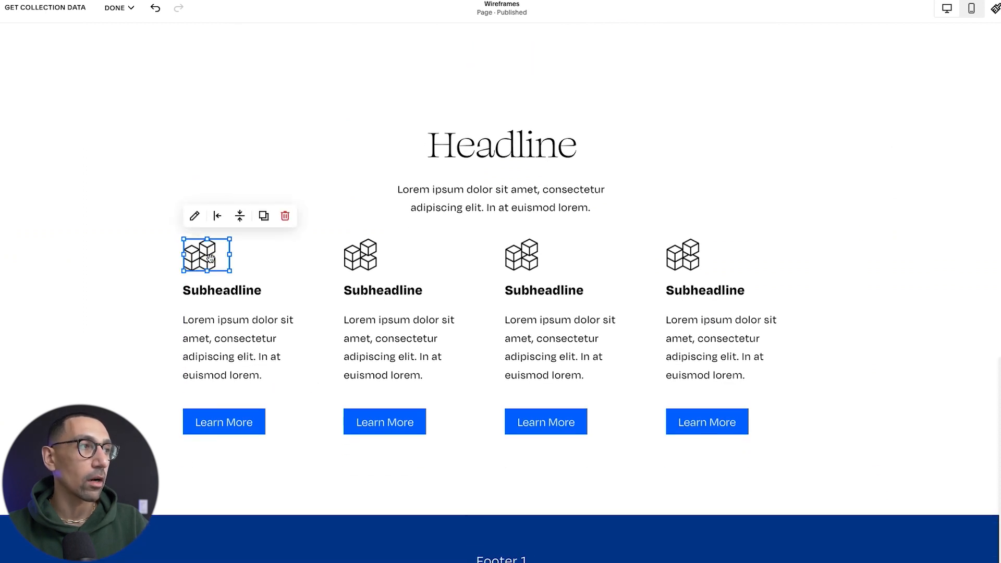
{"action": "left_click_drag", "start_coordinate": [210, 259], "coordinate": [210, 258]}
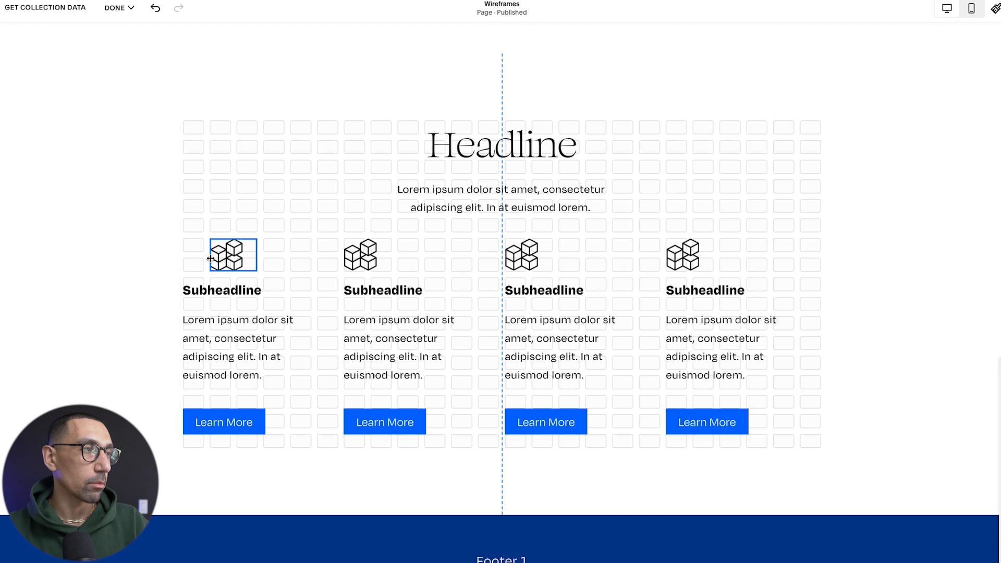
{"action": "left_click_drag", "start_coordinate": [210, 258], "coordinate": [212, 263]}
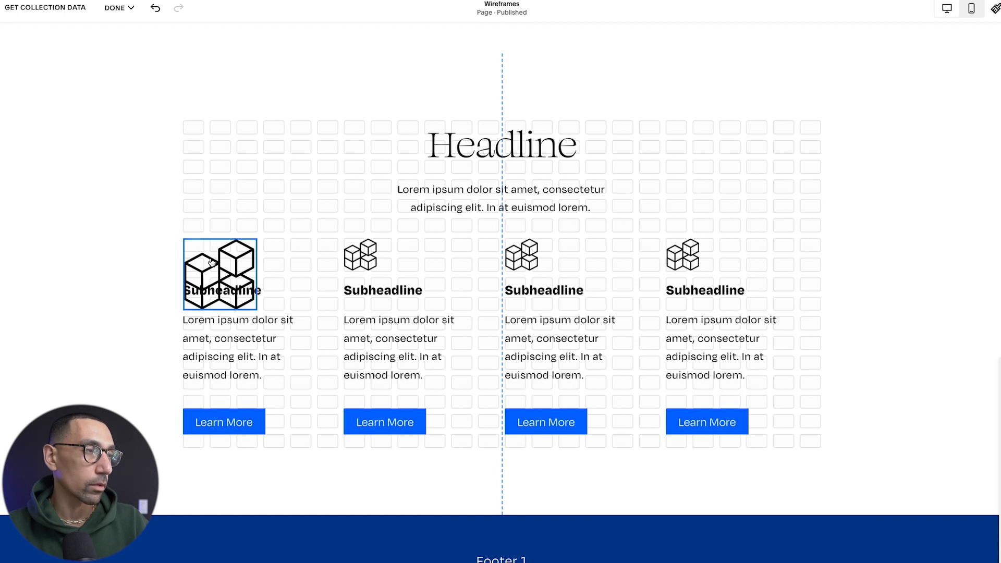
{"action": "key", "text": "shift+Up"}
{"action": "key", "text": "shift+Up"}
{"action": "key", "text": "shift+Left"}
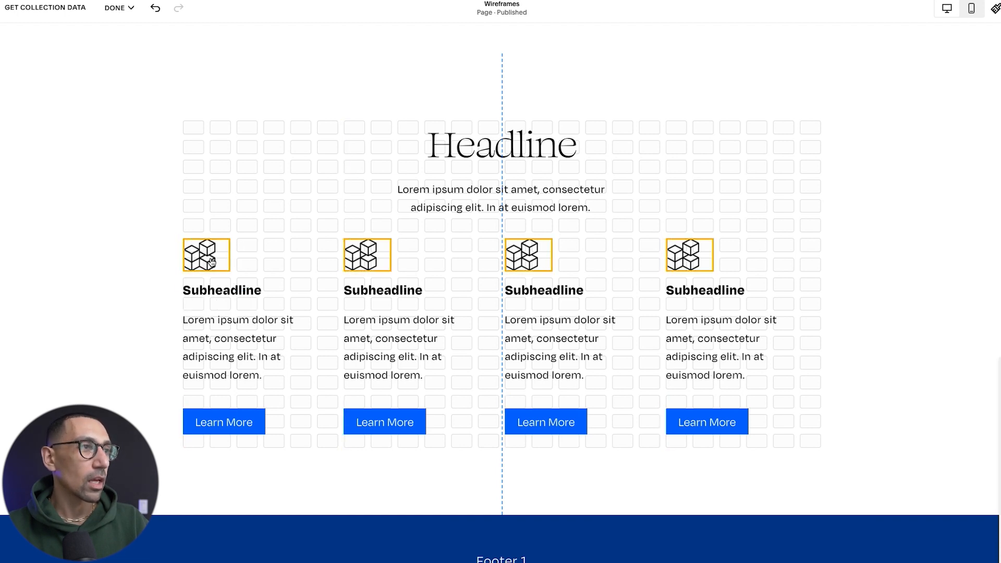
{"action": "left_click", "coordinate": [257, 246]}
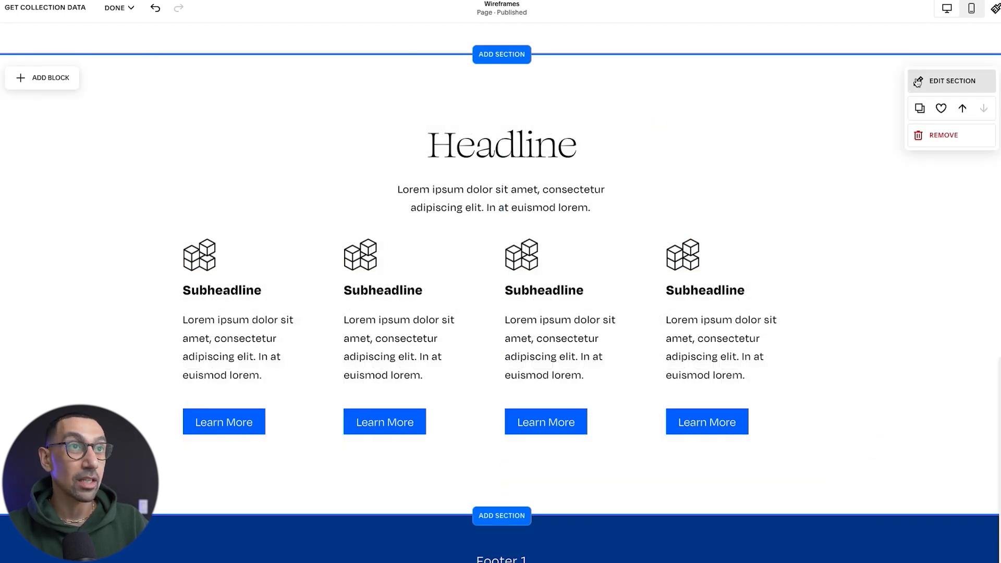
In mobile view, narrow the first Subheadline text block to six grid columns and place it beside its icon, level with the icon's top.
{"action": "left_click", "coordinate": [969, 12]}
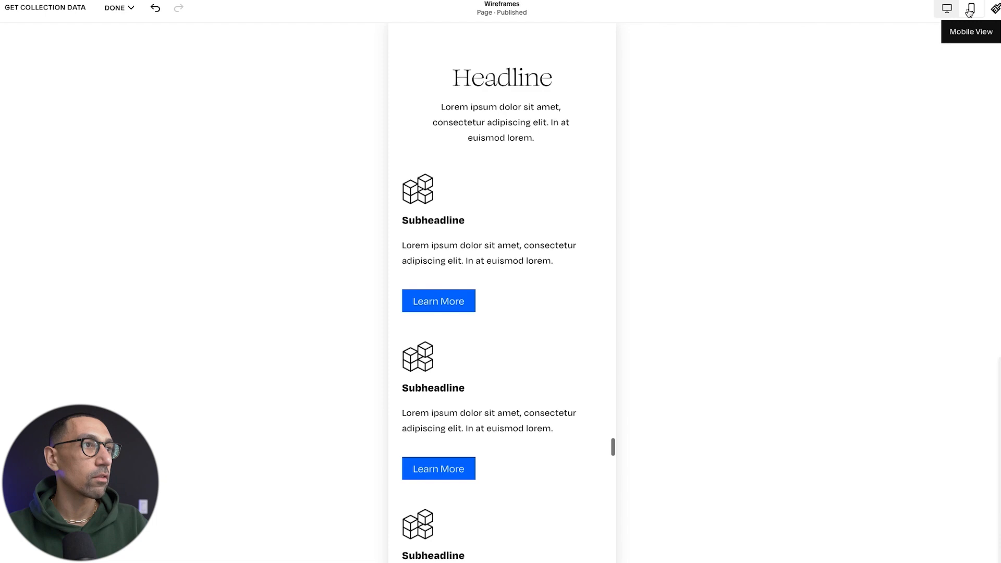
{"action": "mouse_move", "coordinate": [472, 210]}
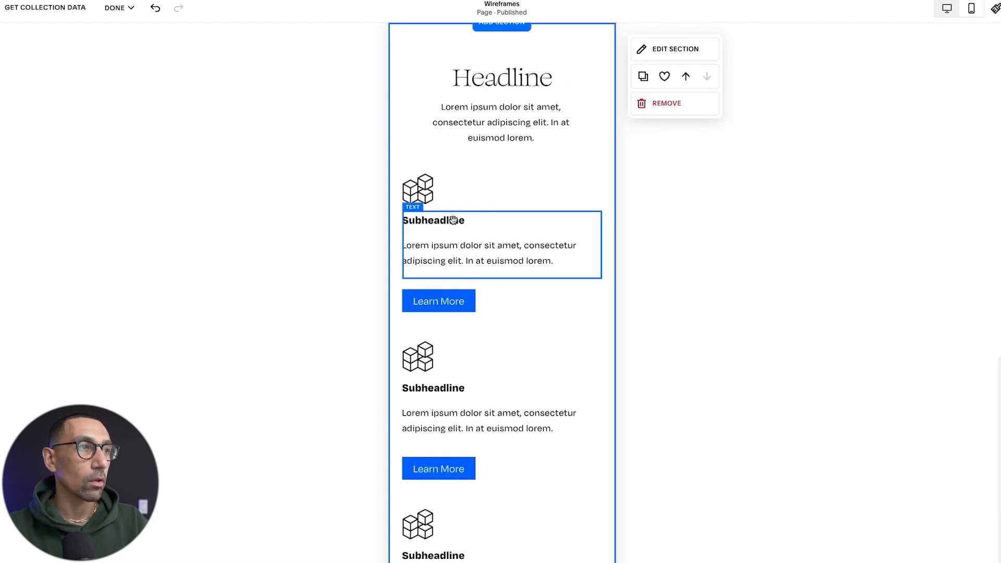
{"action": "left_click", "coordinate": [453, 220]}
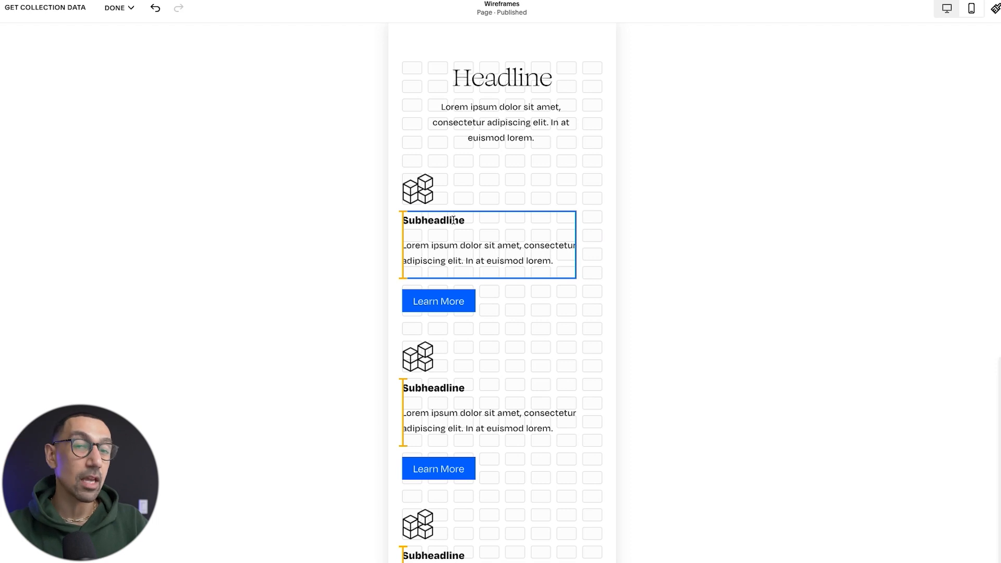
{"action": "key", "text": "shift+Left"}
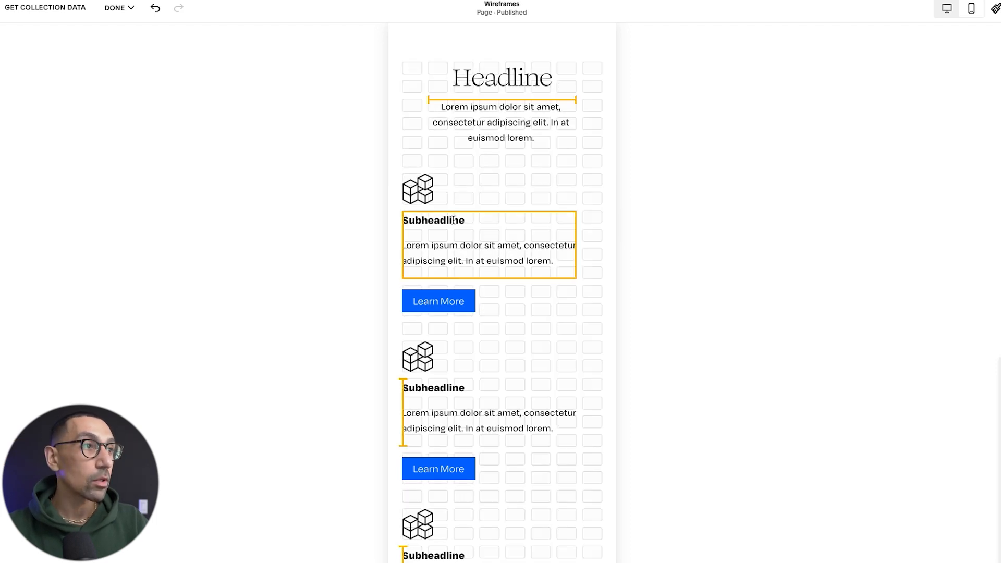
{"action": "key", "text": "Right"}
{"action": "key", "text": "Right"}
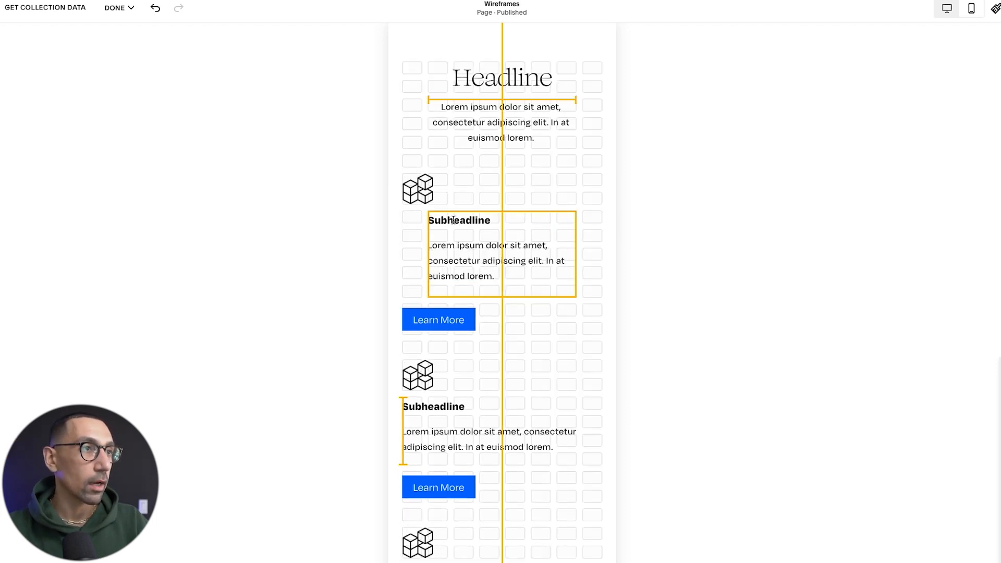
{"action": "key", "text": "Up"}
{"action": "key", "text": "Up"}
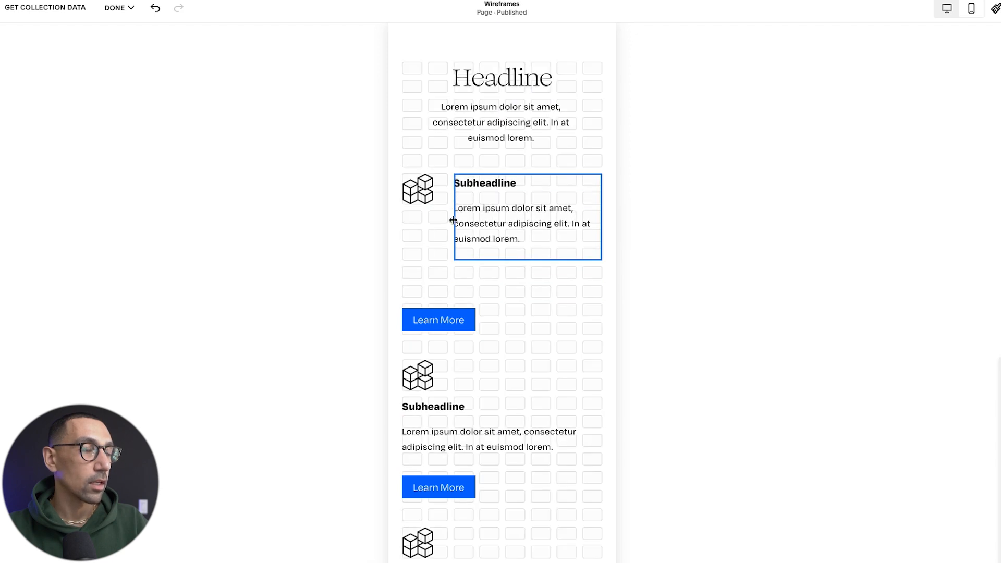
Move the first Learn More button up under its text, aligned with the text block's left edge.
{"action": "left_click", "coordinate": [437, 241]}
{"action": "left_click", "coordinate": [443, 325]}
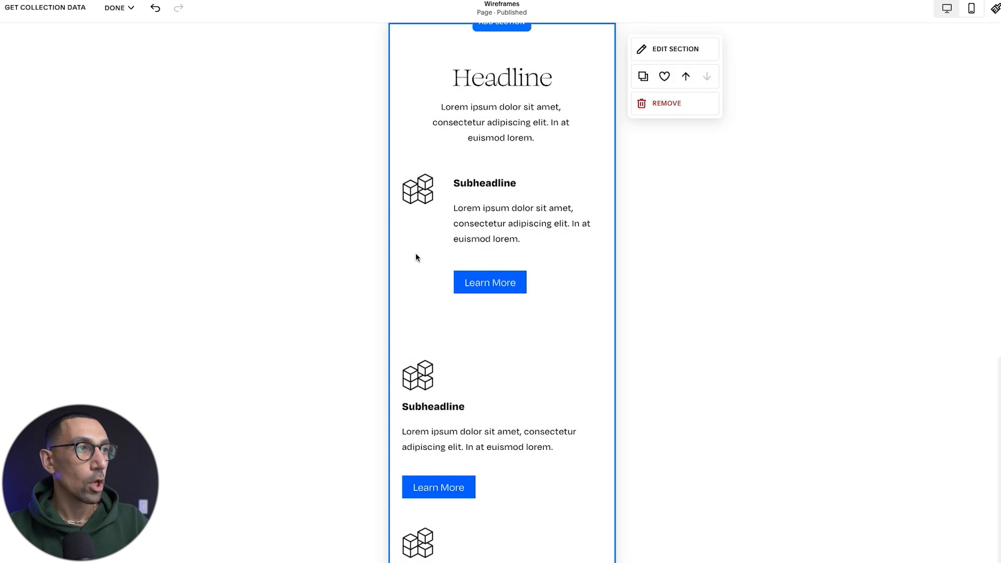